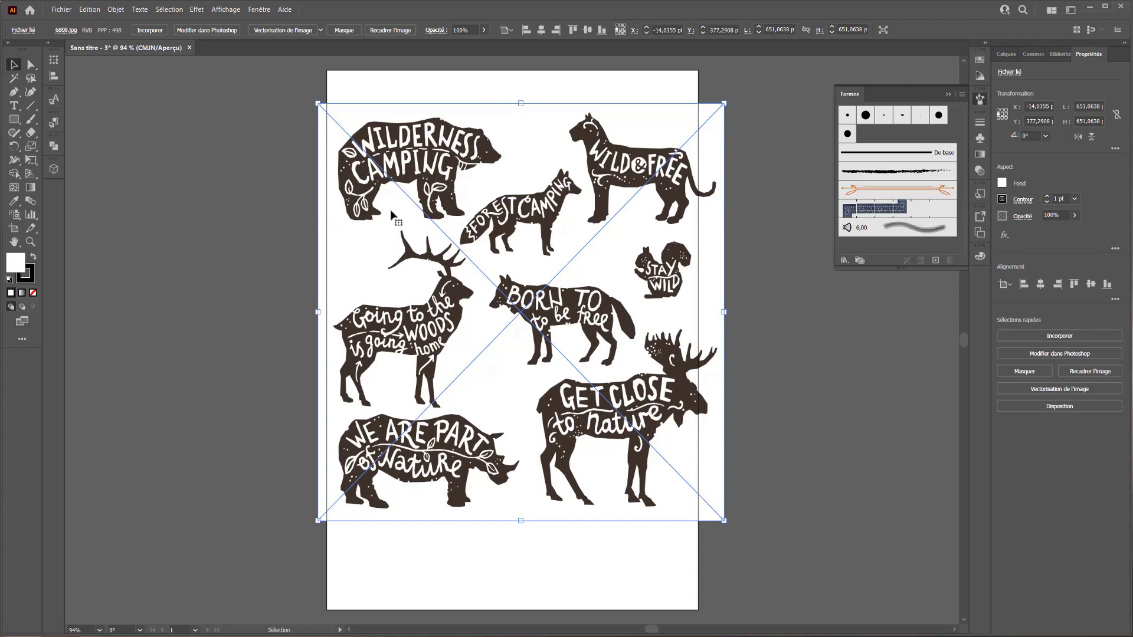
# Lock the layer holding the placed animals image after shifting the image slightly down, and add a new layer above it.
pyautogui.moveTo(391, 214); pyautogui.dragTo(396, 230)
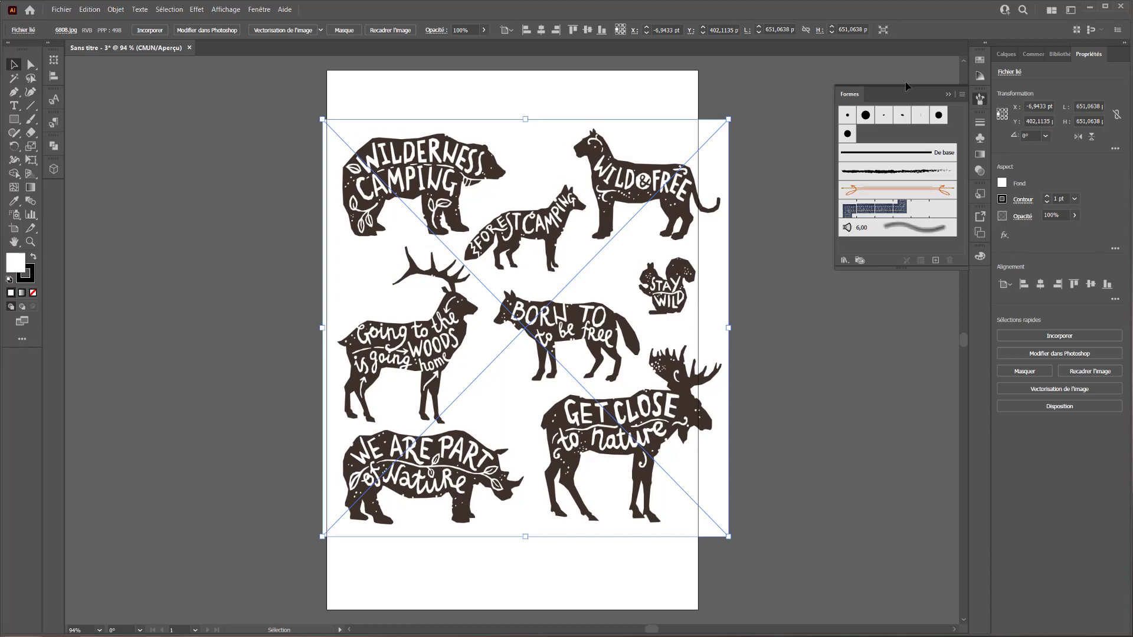
pyautogui.click(1006, 55)
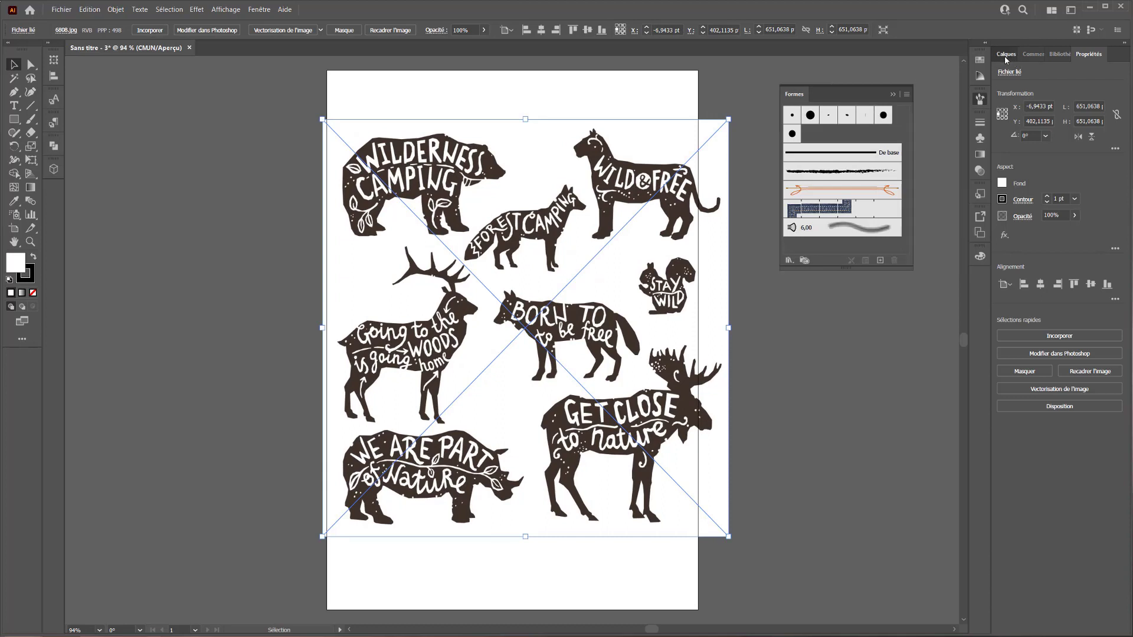
pyautogui.click(956, 71)
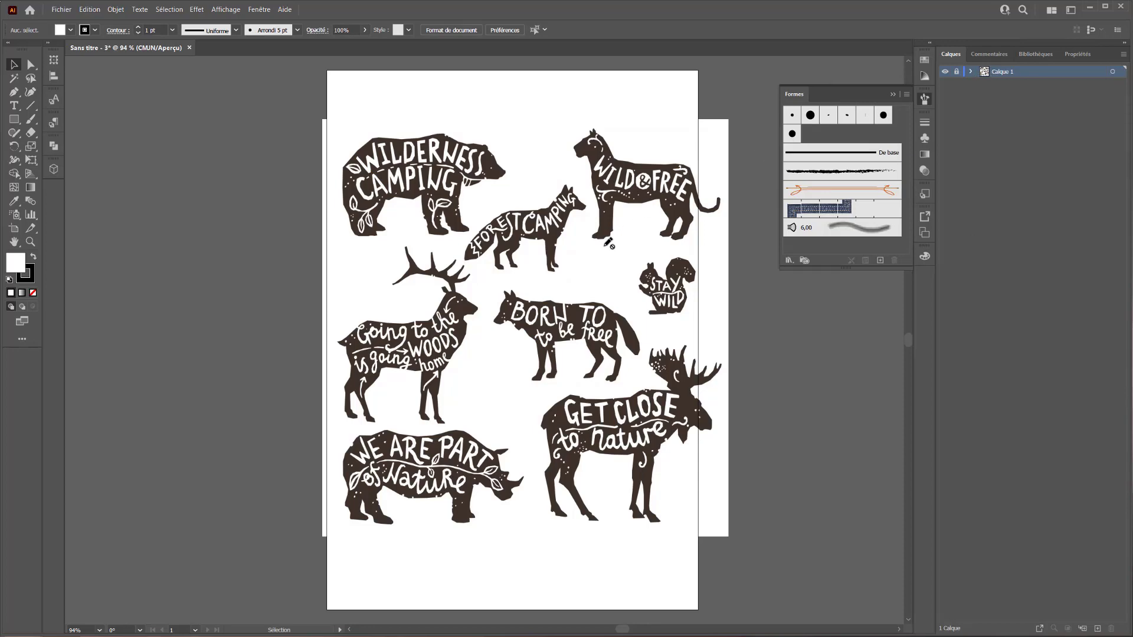
pyautogui.click(1096, 629)
# Draw a horizontal line about 180 pt long above the bear on the new layer with a 10 pt stroke.
pyautogui.scroll(4, 429, 260)
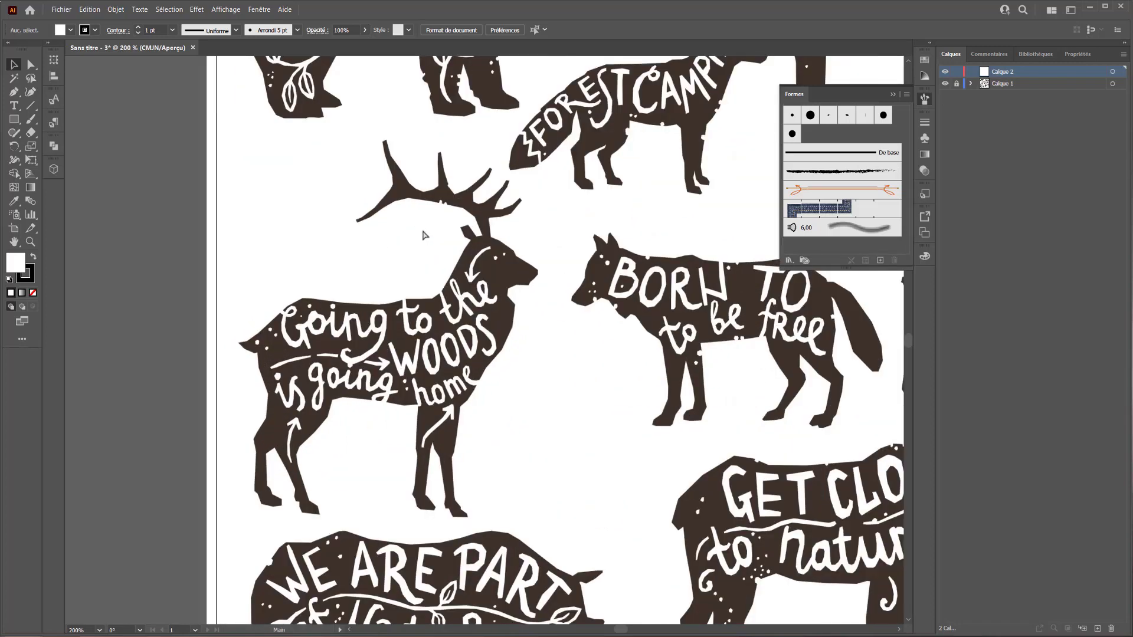
pyautogui.moveTo(340, 83); pyautogui.dragTo(323, 369)
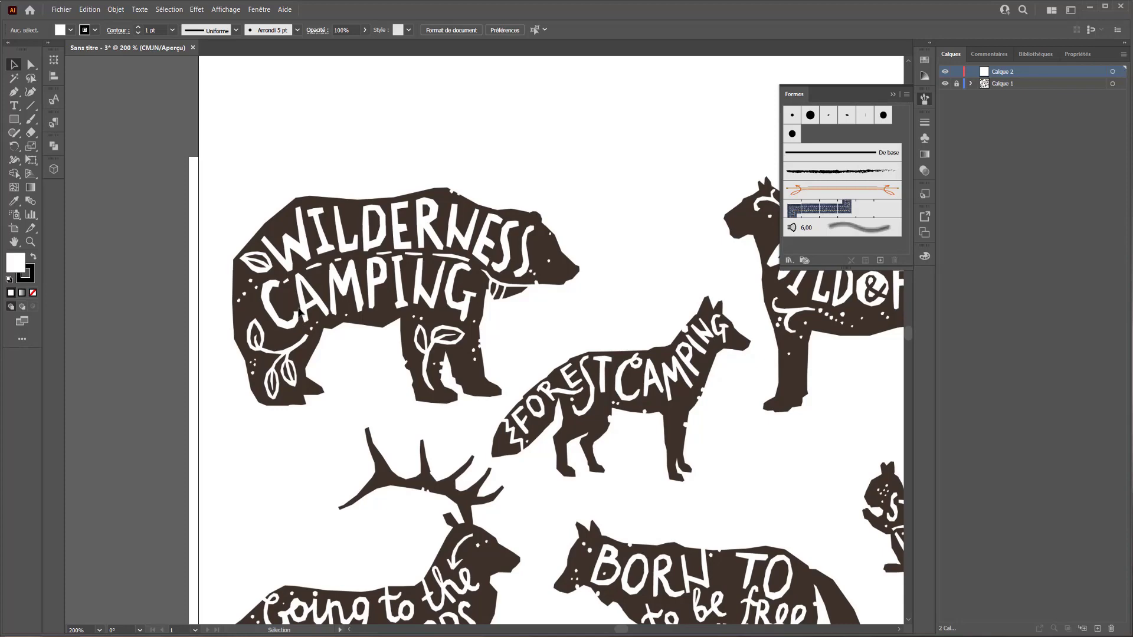
pyautogui.click(32, 108)
pyautogui.moveTo(213, 109); pyautogui.dragTo(451, 108)
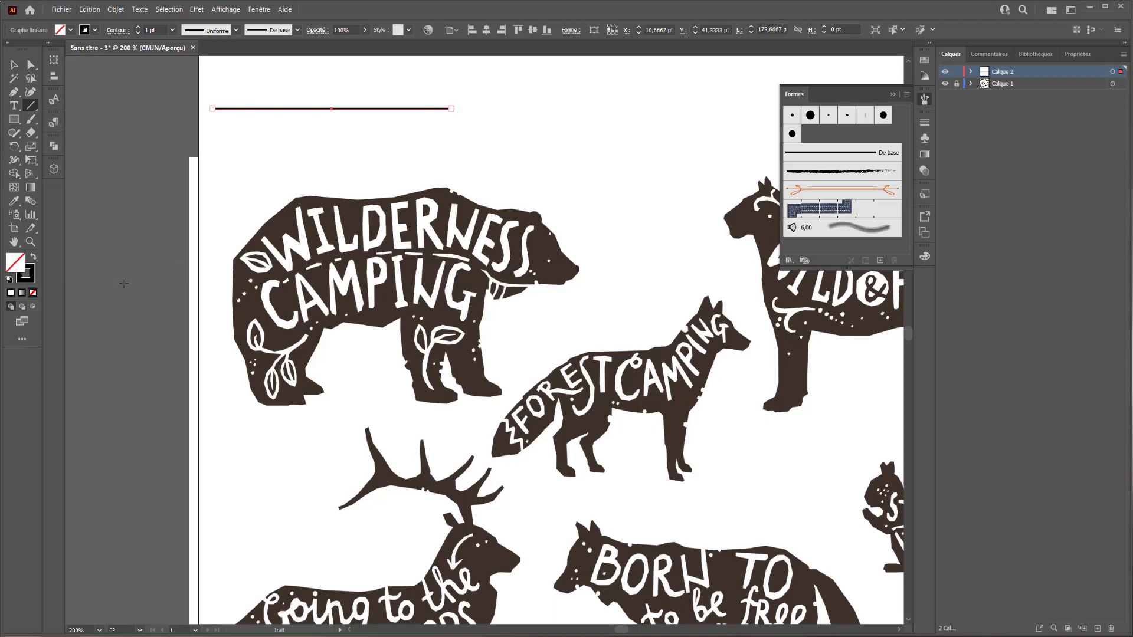
pyautogui.keyDown('shift'); pyautogui.click(138, 27); pyautogui.keyUp('shift')
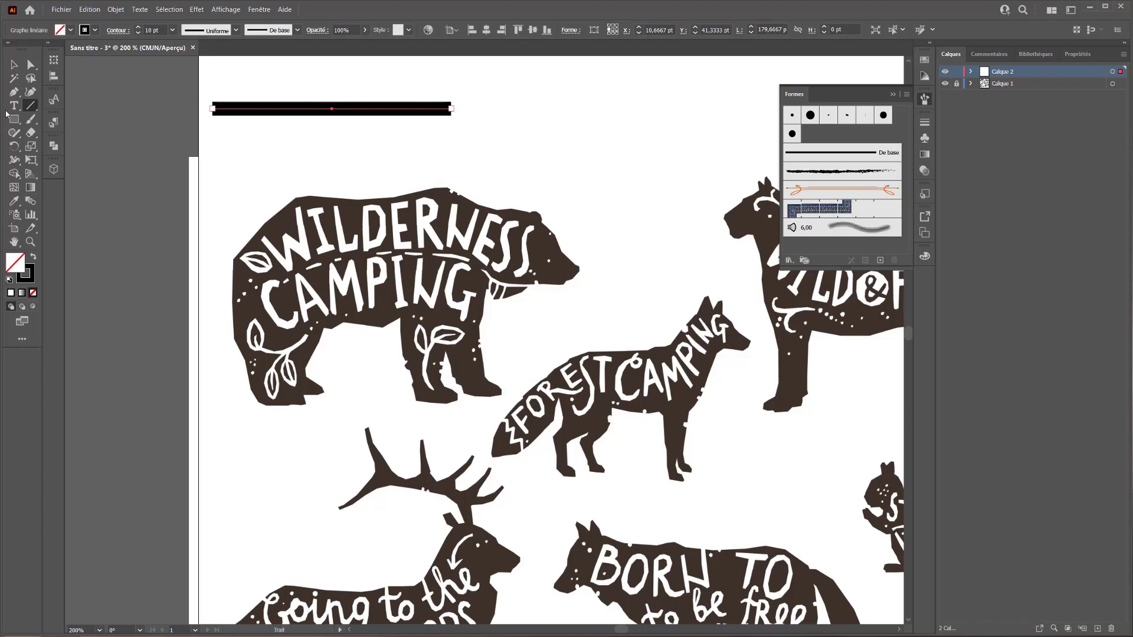
# Use the Width tool to taper the line's left end to a point and widen its right end to about 17 pt.
pyautogui.click(14, 158)
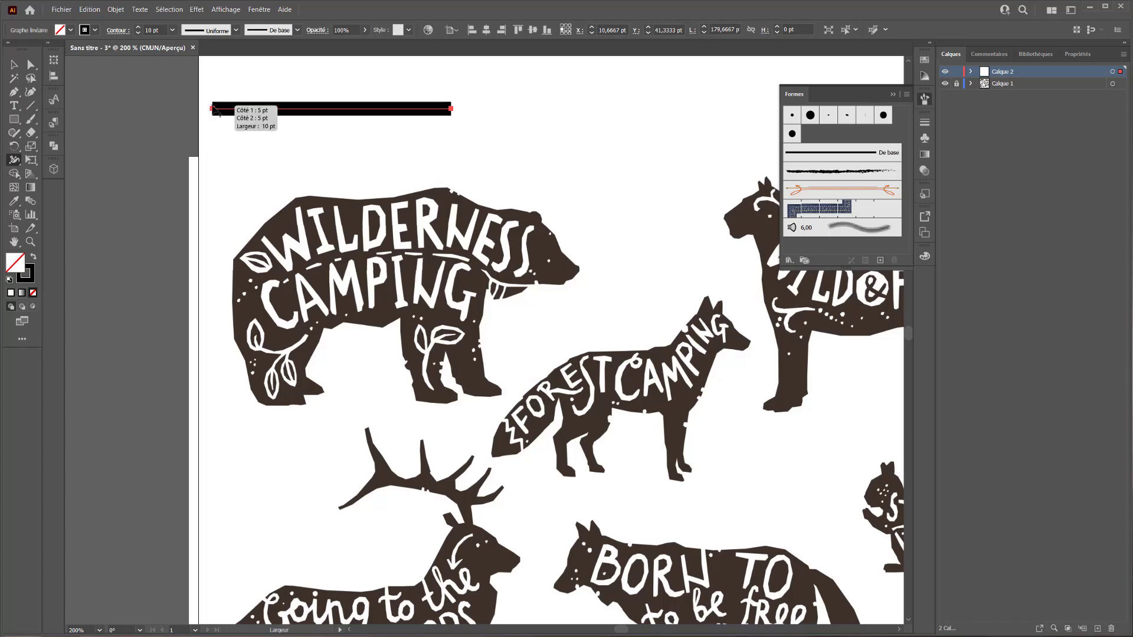
pyautogui.moveTo(214, 111); pyautogui.dragTo(214, 118)
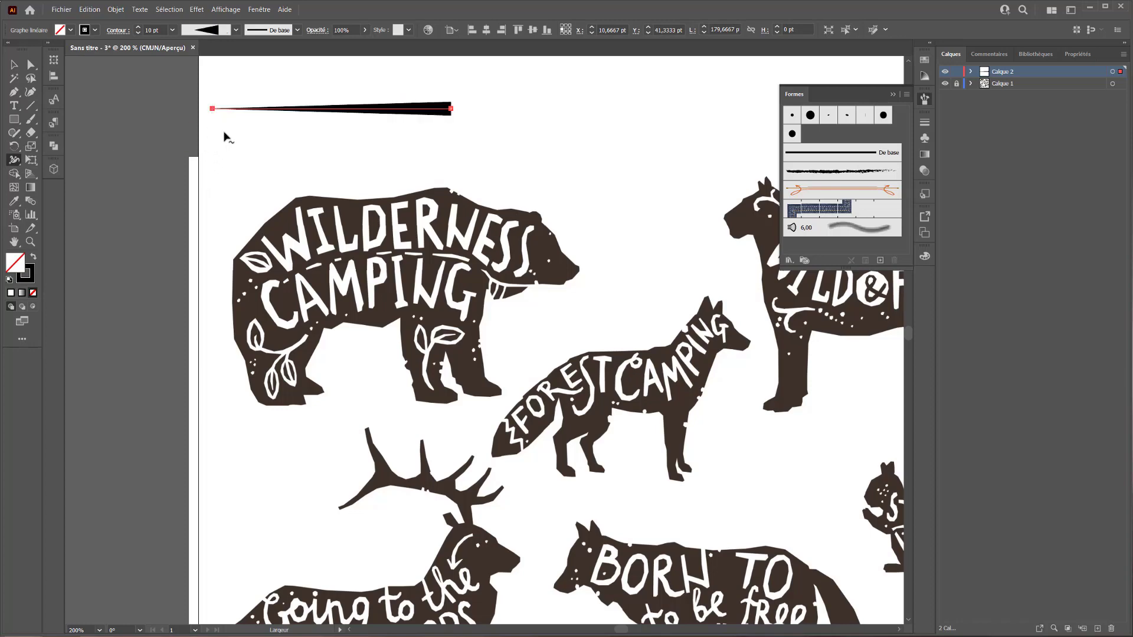
pyautogui.moveTo(451, 107); pyautogui.dragTo(452, 98)
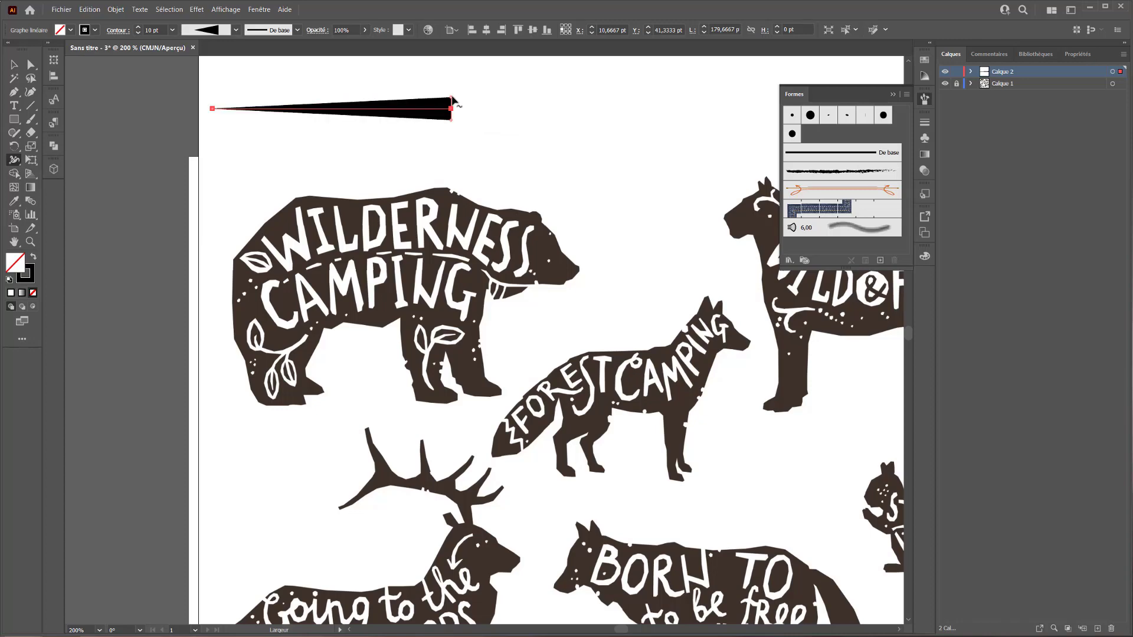
# Convert the tapered stroke into an outlined shape and round the corners of its wide end by about 8 pt.
pyautogui.click(120, 10)
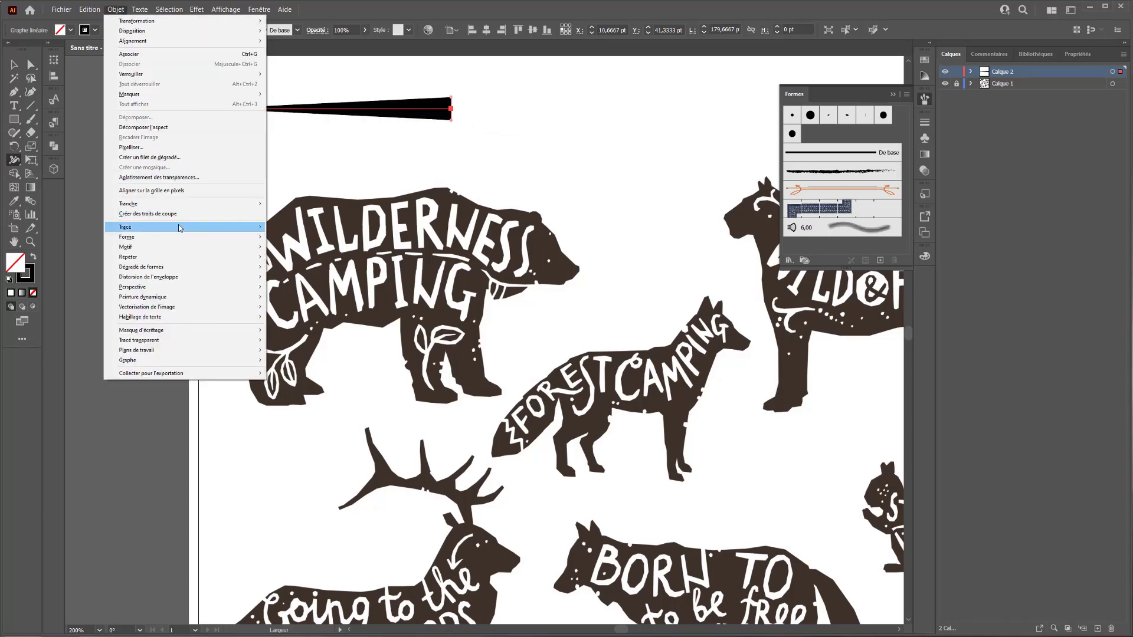
pyautogui.moveTo(180, 227)
pyautogui.click(304, 250)
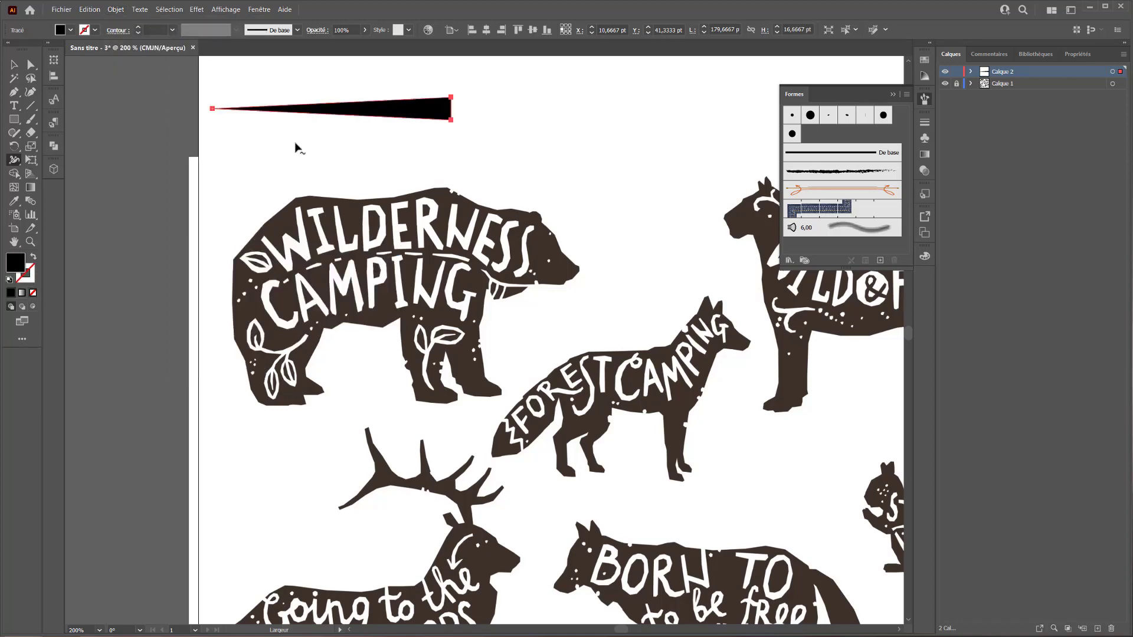
pyautogui.click(31, 65)
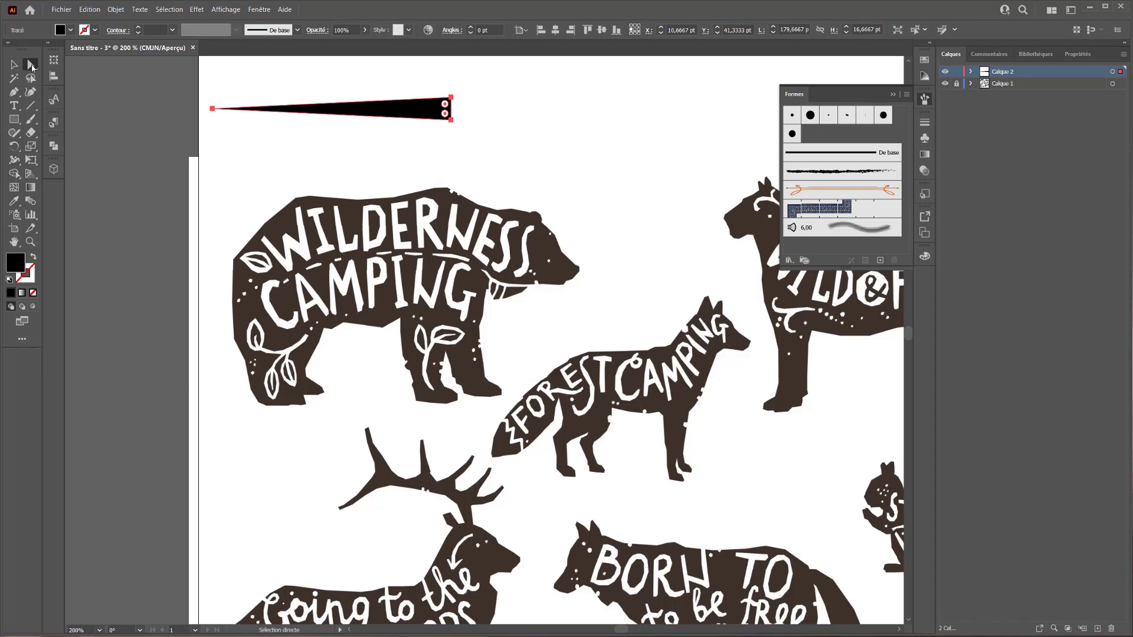
pyautogui.moveTo(445, 105); pyautogui.dragTo(405, 101)
pyautogui.click(206, 224)
pyautogui.click(419, 112)
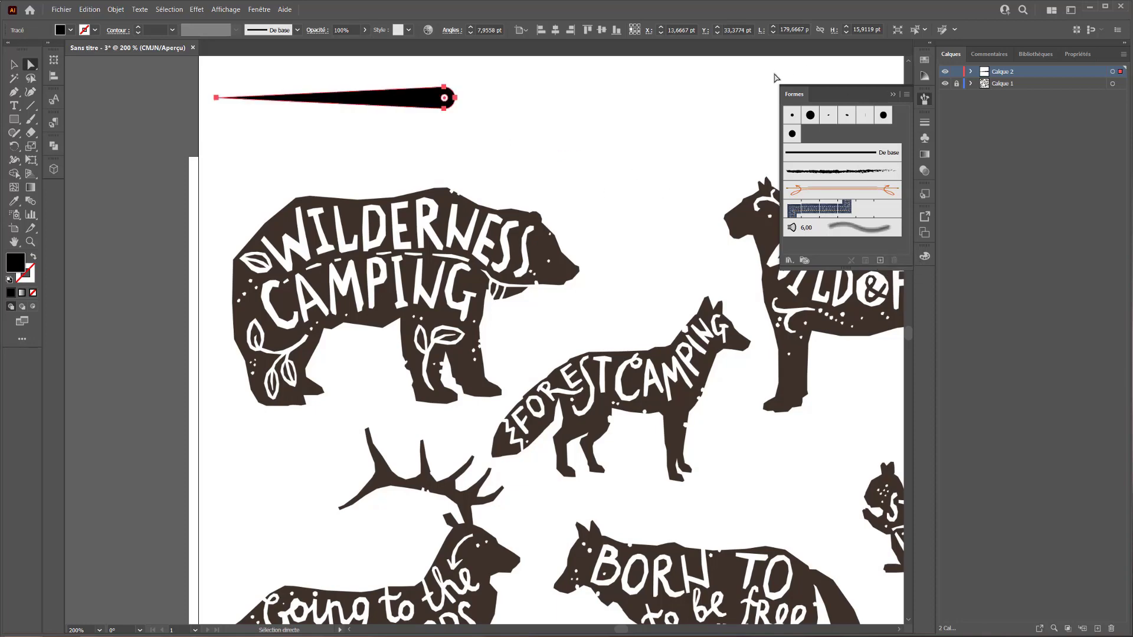
# Create a new art brush (Forme artistique) from the tapered shape with its colouring mode set to Teintes.
pyautogui.click(259, 9)
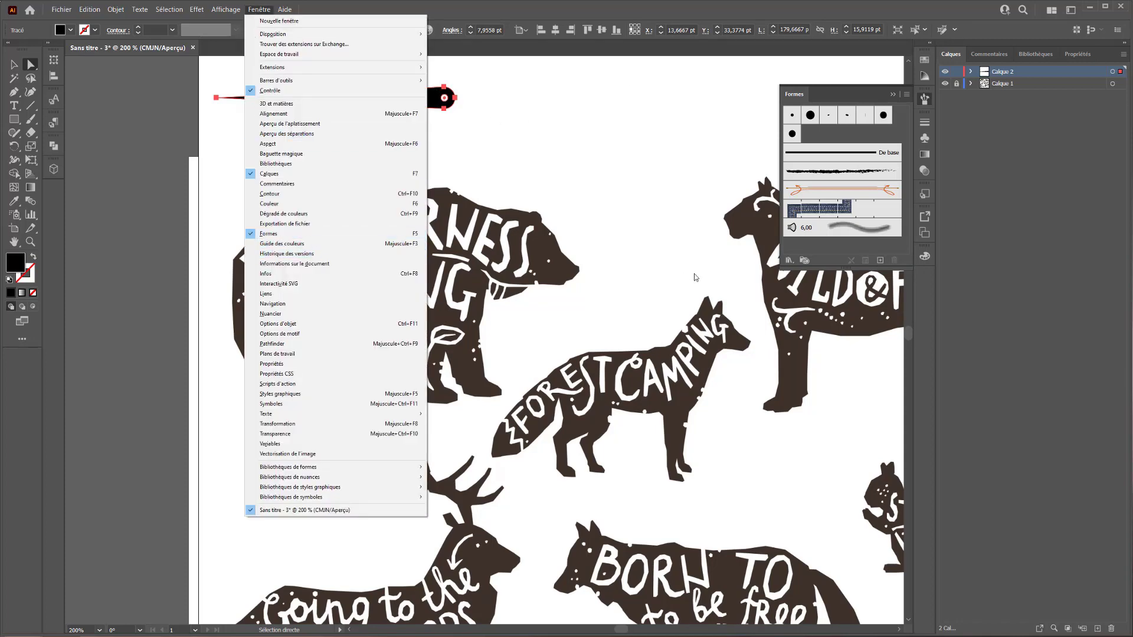
pyautogui.click(888, 263)
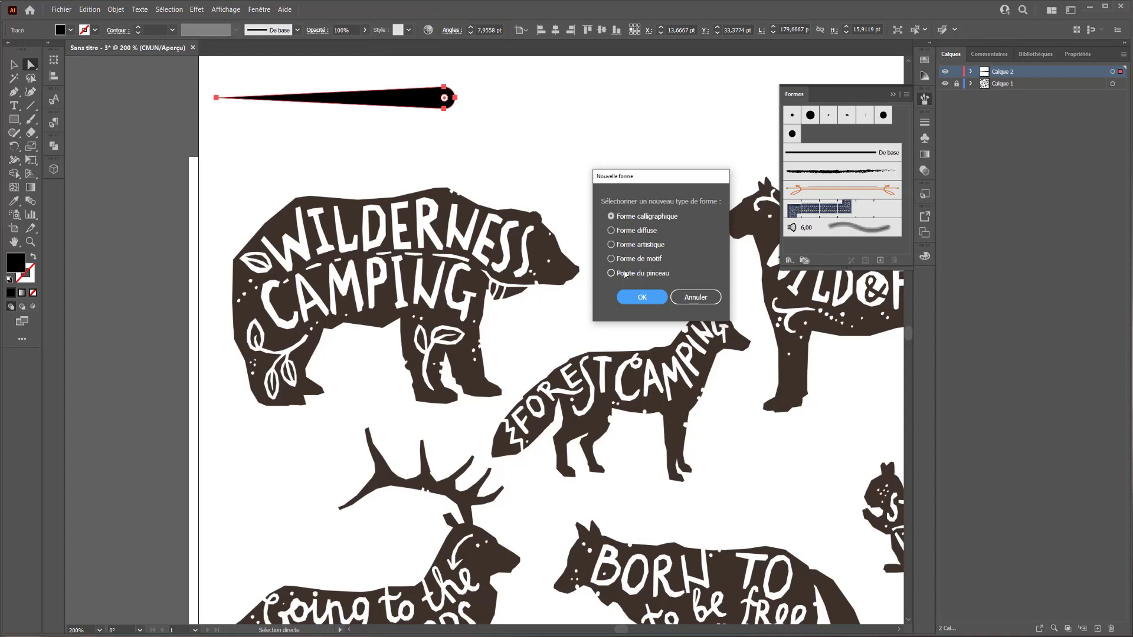
pyautogui.click(617, 246)
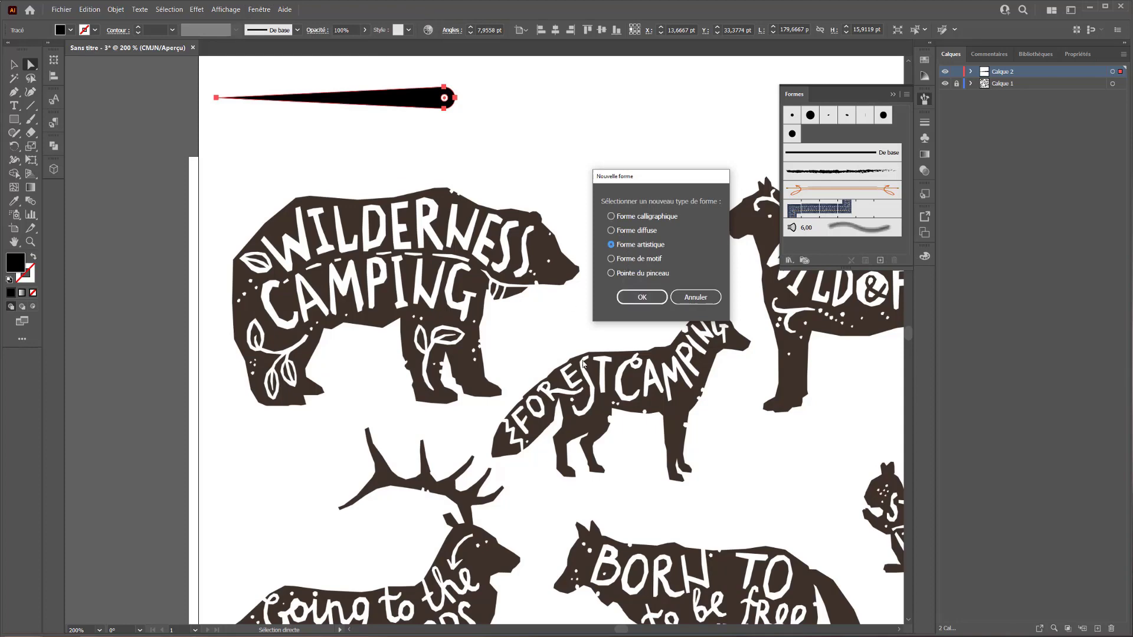
pyautogui.click(642, 296)
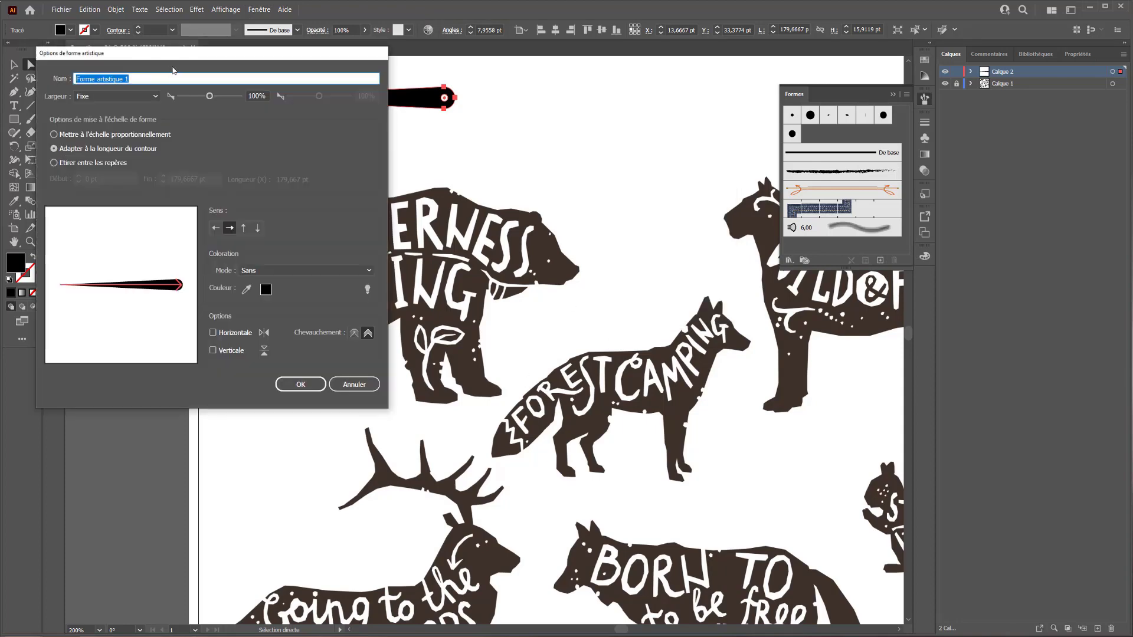
pyautogui.moveTo(171, 53); pyautogui.dragTo(443, 149)
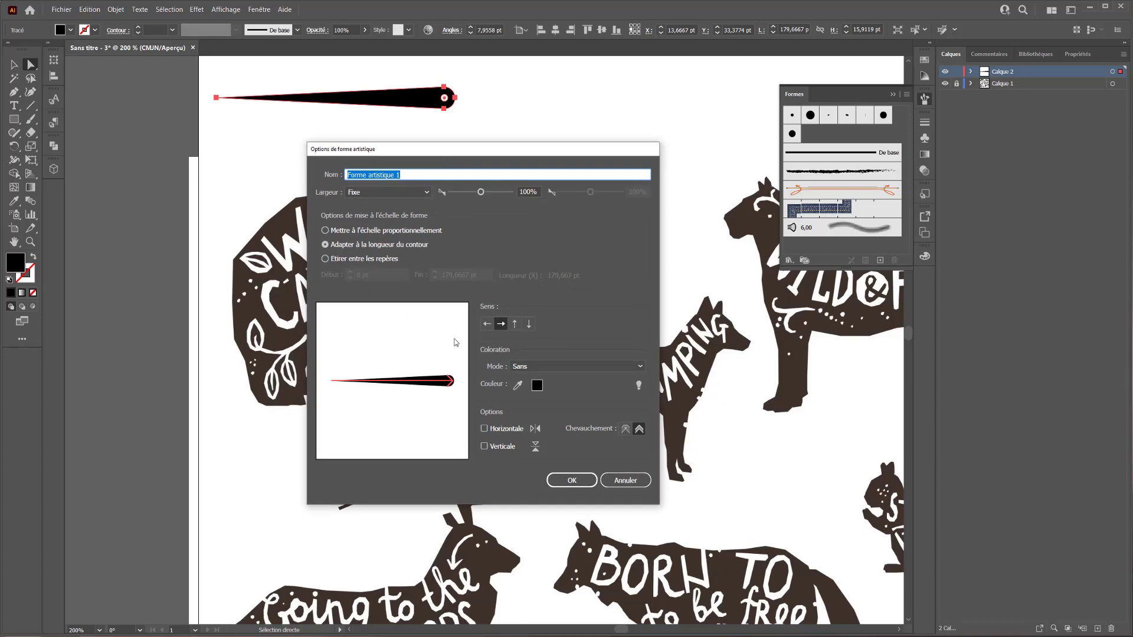
pyautogui.click(535, 368)
pyautogui.click(532, 391)
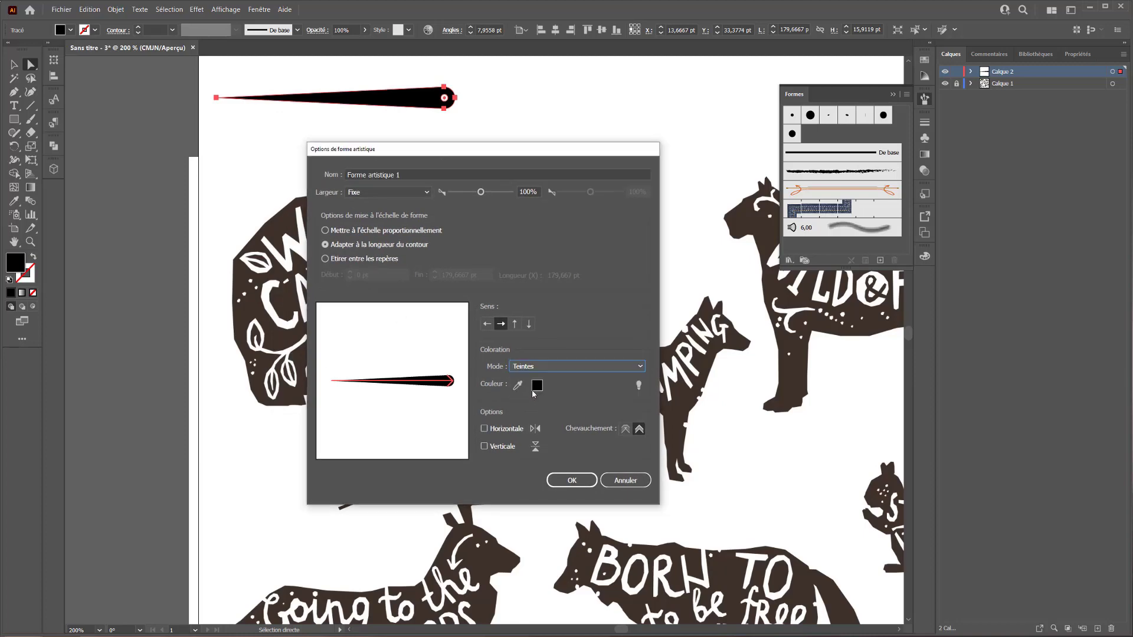
pyautogui.click(570, 481)
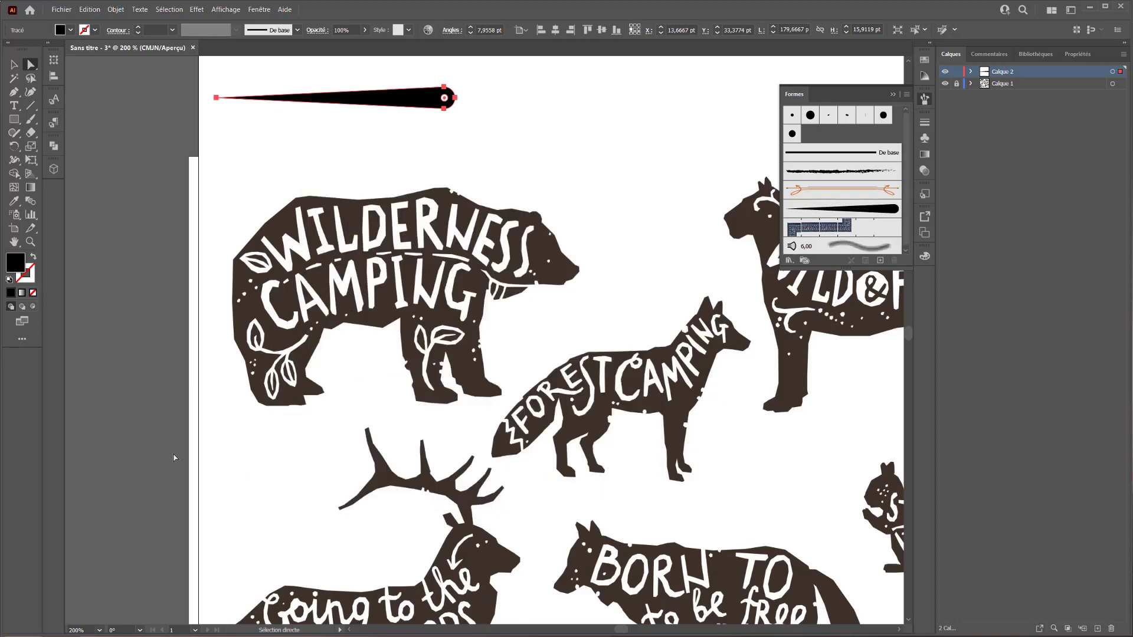
# Choose the new tapered art brush for the Paintbrush and delete the original tapered shape above the bear.
pyautogui.click(34, 121)
pyautogui.hscroll(-5, 206, 289)
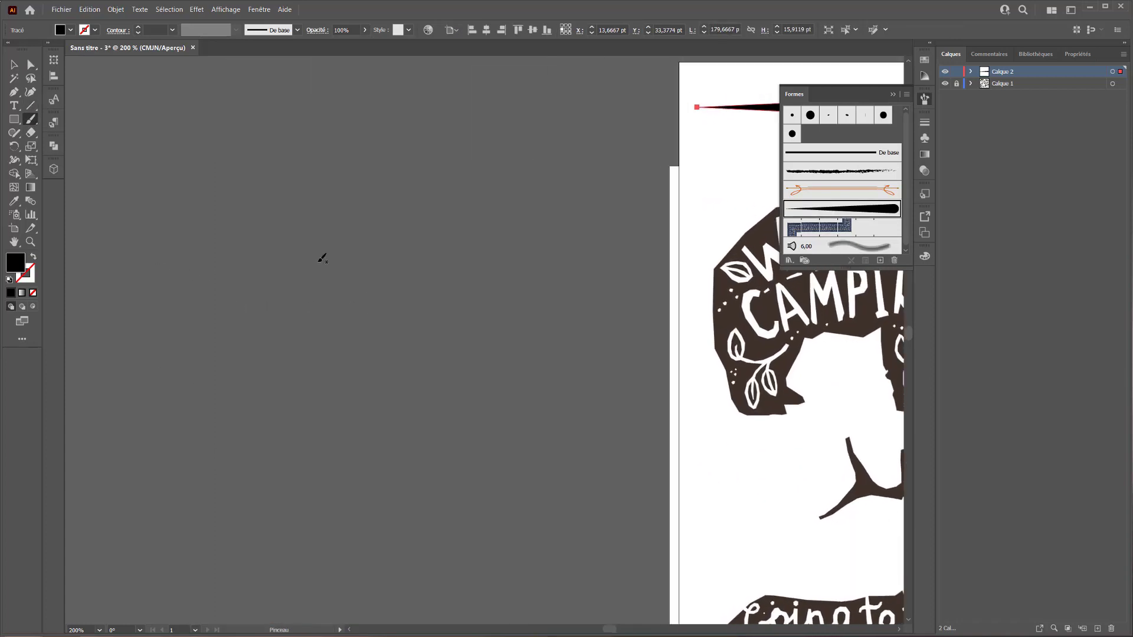
pyautogui.click(290, 31)
pyautogui.click(251, 106)
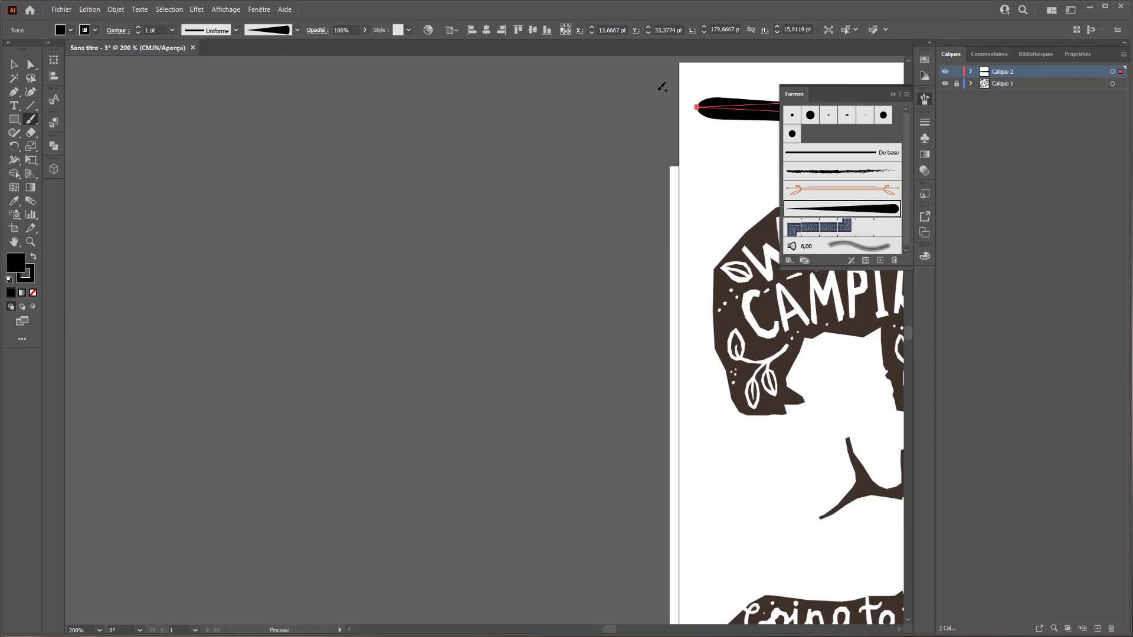
pyautogui.click(14, 64)
pyautogui.click(668, 87)
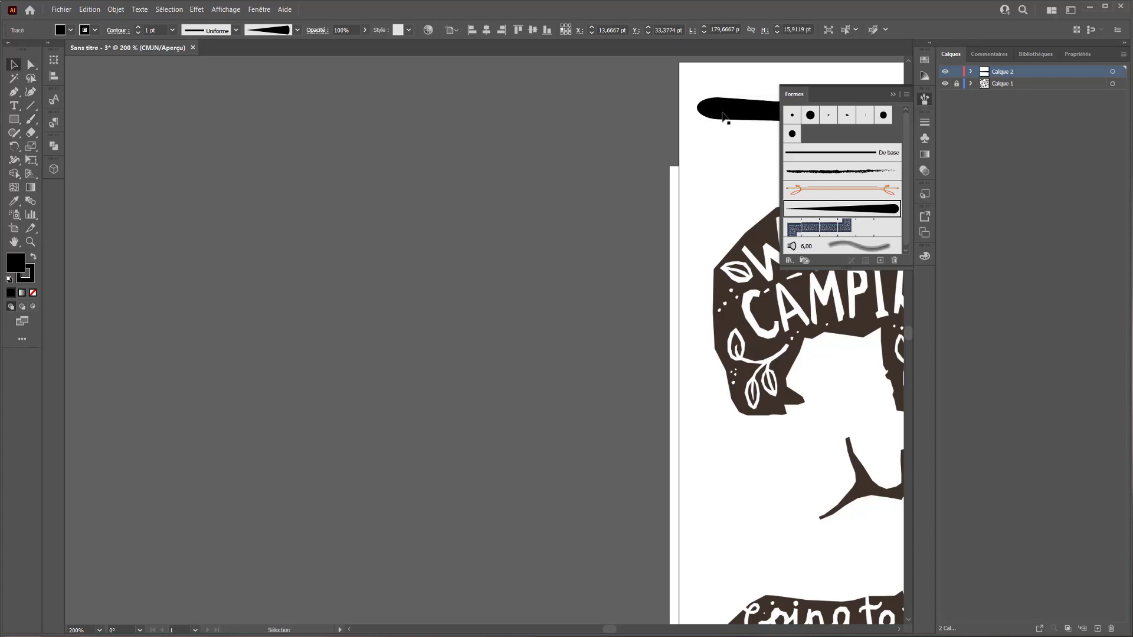
pyautogui.click(724, 110)
pyautogui.press('Delete')
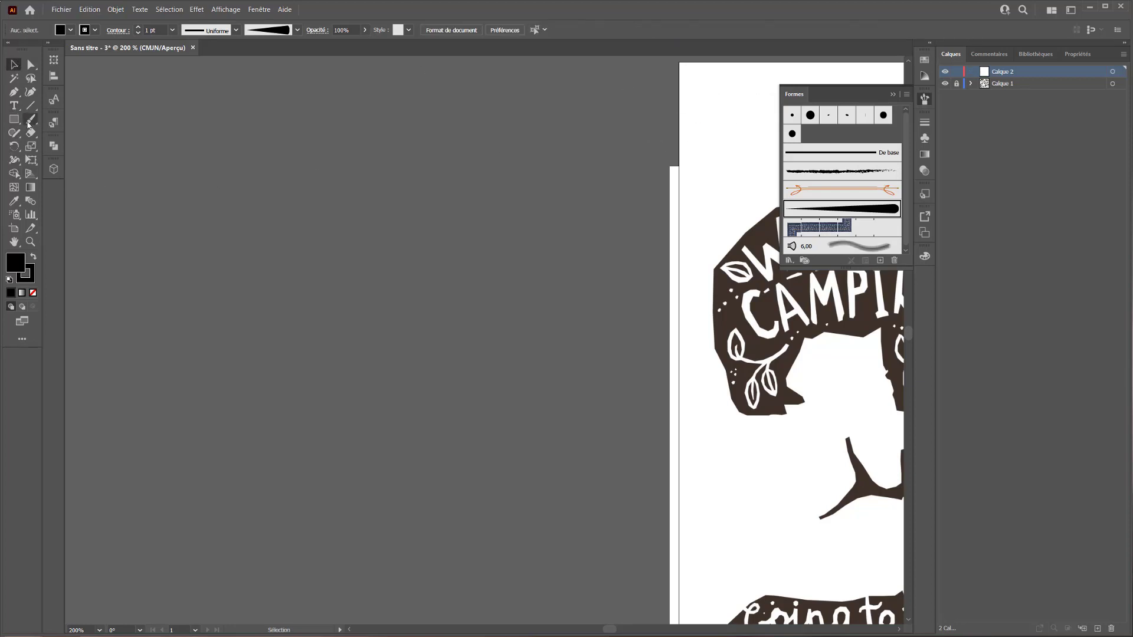
# Paint several curved test strokes outside the artboard with the tapered brush and delete them all.
pyautogui.click(31, 118)
pyautogui.moveTo(218, 184); pyautogui.dragTo(302, 232)
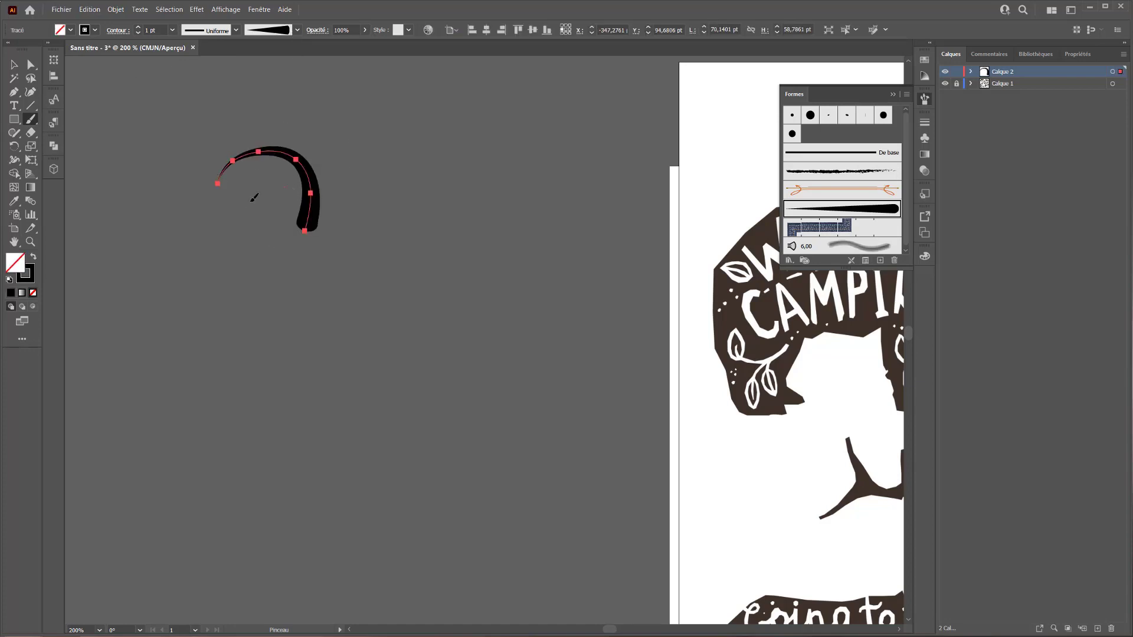
pyautogui.moveTo(317, 276); pyautogui.dragTo(285, 186)
pyautogui.moveTo(392, 206)
pyautogui.mouseDown()
pyautogui.moveTo(371, 227)
pyautogui.moveTo(356, 279)
pyautogui.mouseUp()
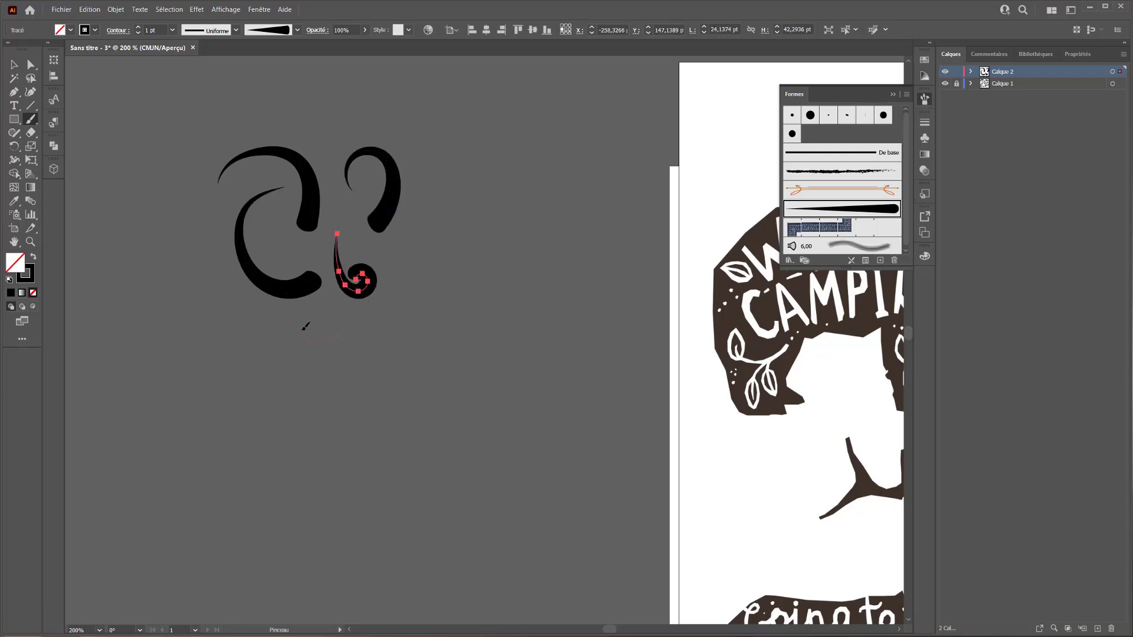
pyautogui.moveTo(303, 329); pyautogui.dragTo(320, 331)
pyautogui.hotkey('ctrl', 'z')
pyautogui.hotkey('ctrl', 'a')
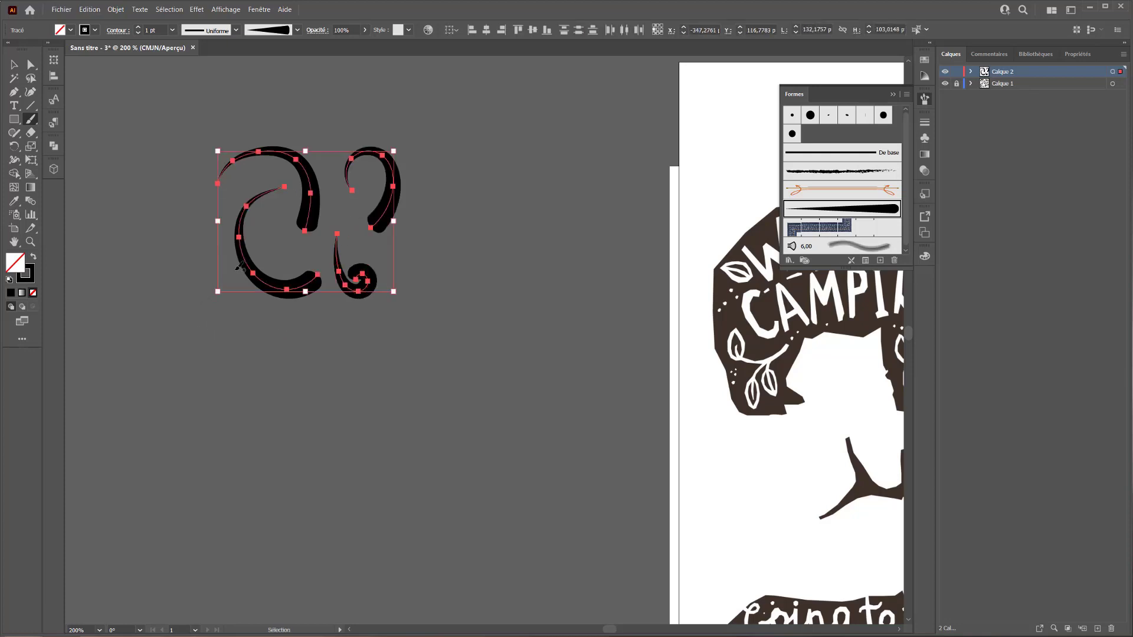
pyautogui.press('Delete')
# Set the stroke weight to 0,25 pt and paint several thin curved strokes outside the artboard with the tapered brush.
pyautogui.click(172, 30)
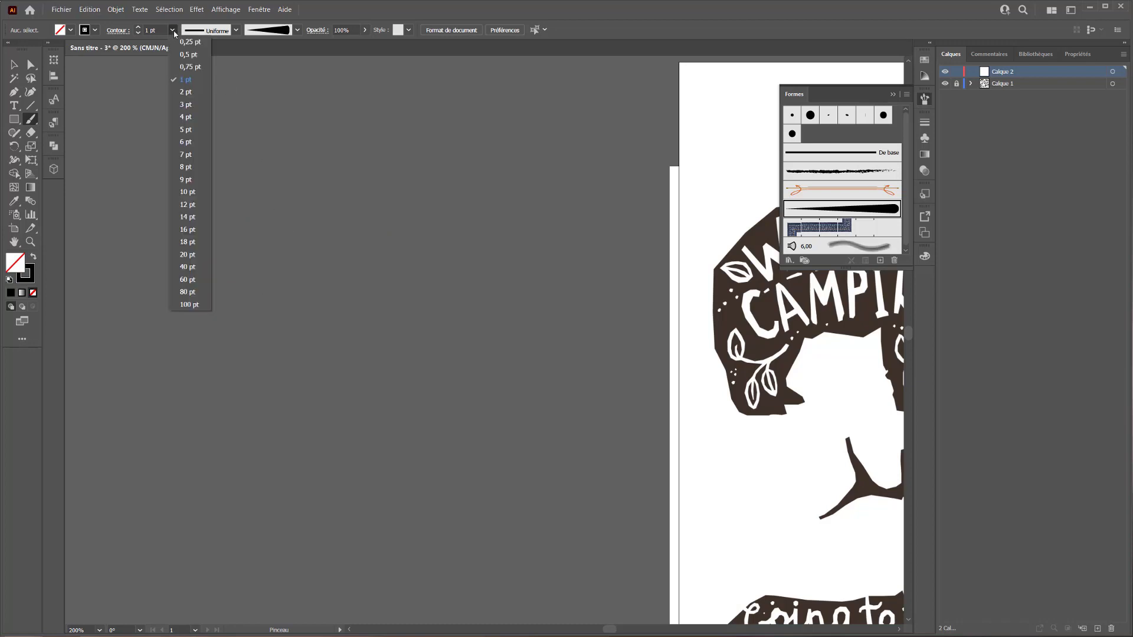
pyautogui.click(192, 48)
pyautogui.moveTo(256, 223)
pyautogui.mouseDown()
pyautogui.moveTo(226, 194)
pyautogui.moveTo(254, 170)
pyautogui.moveTo(249, 196)
pyautogui.mouseUp()
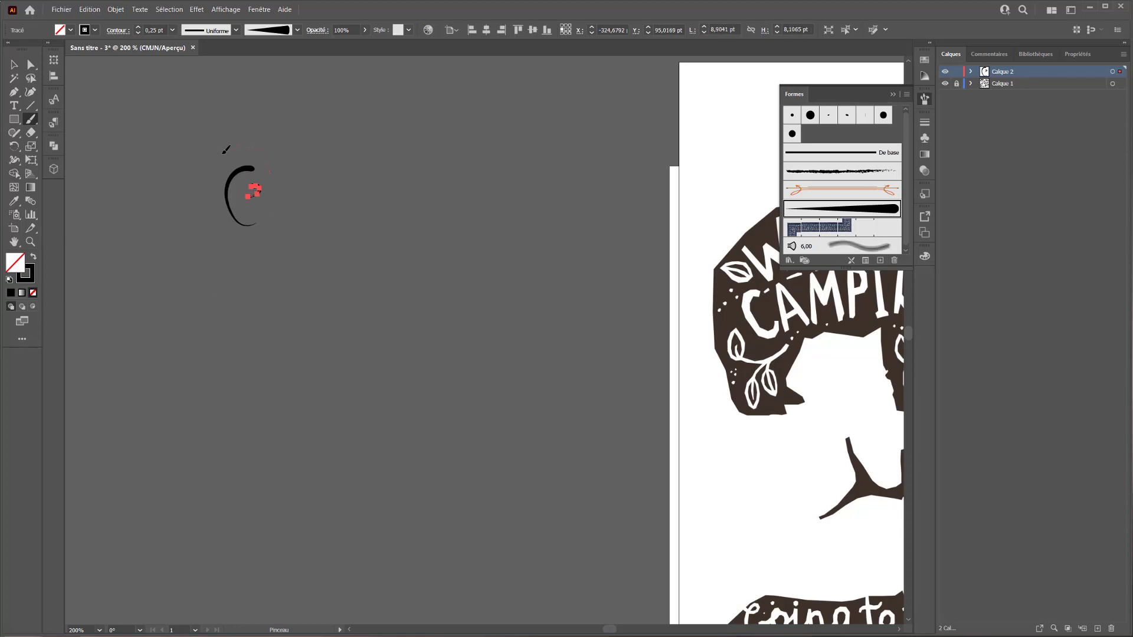
pyautogui.moveTo(223, 153); pyautogui.dragTo(216, 164)
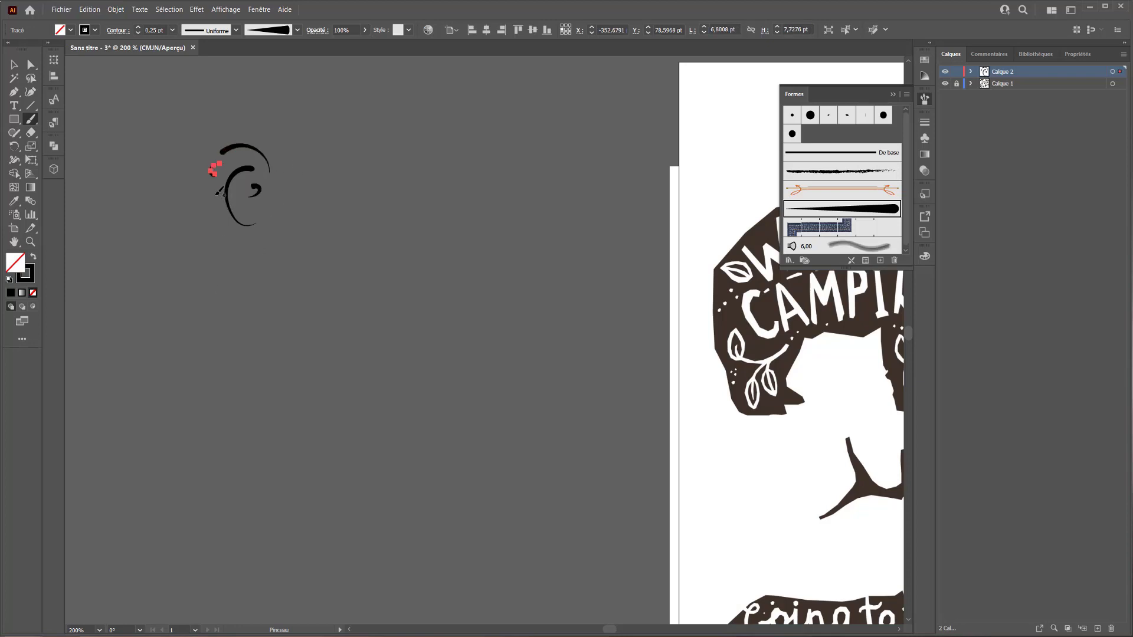
pyautogui.moveTo(218, 214); pyautogui.dragTo(215, 195)
# Set the Paintbrush fidelity to the second mark from Précis and paint an S-shaped stroke about 132 by 142 pt beside the artboard.
pyautogui.doubleClick(32, 119)
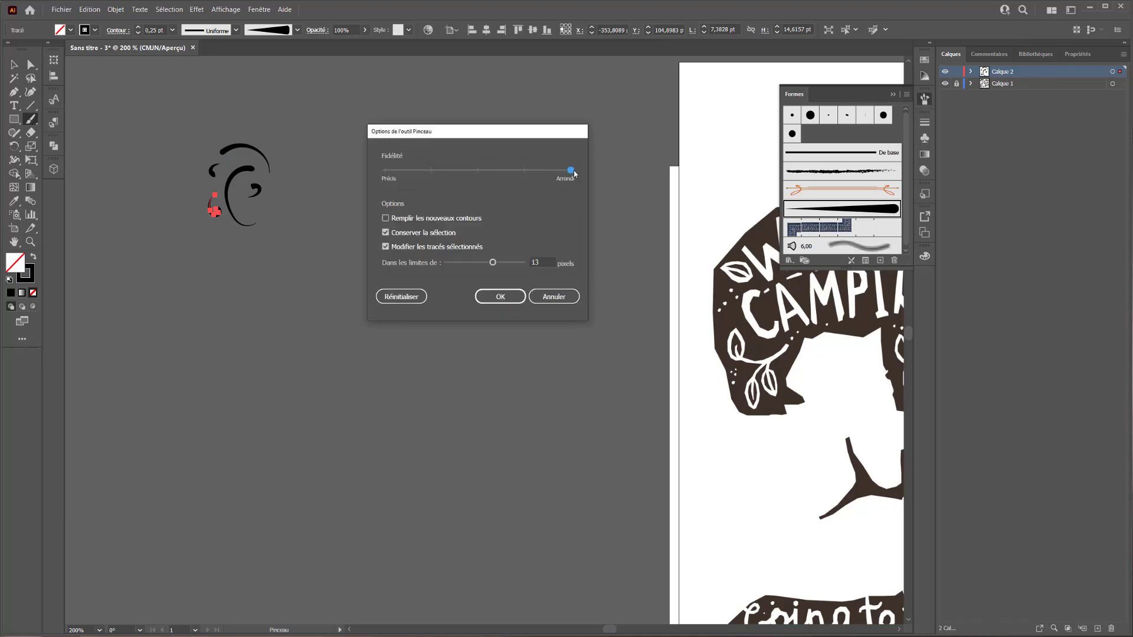
pyautogui.moveTo(570, 171); pyautogui.dragTo(432, 171)
pyautogui.click(500, 300)
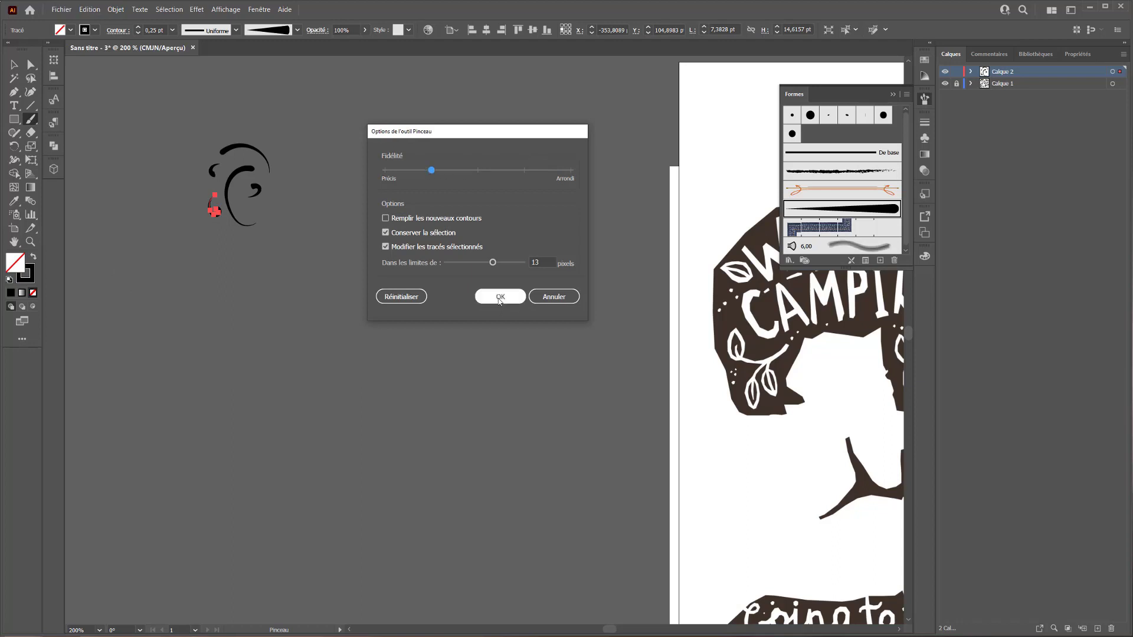
pyautogui.click(499, 299)
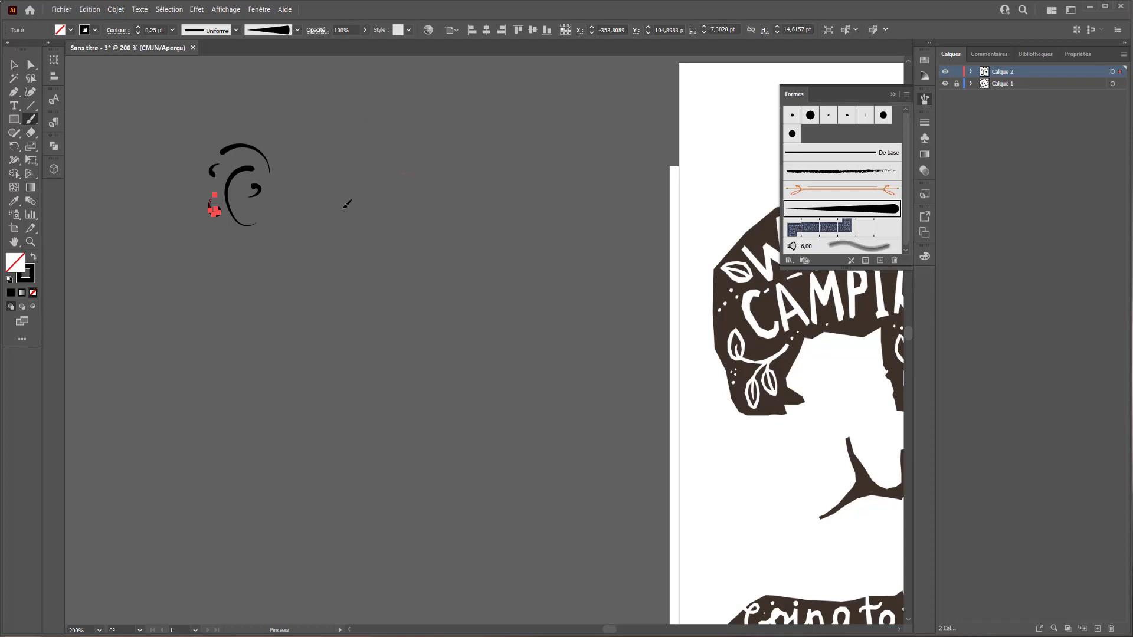
pyautogui.moveTo(414, 173); pyautogui.dragTo(238, 367)
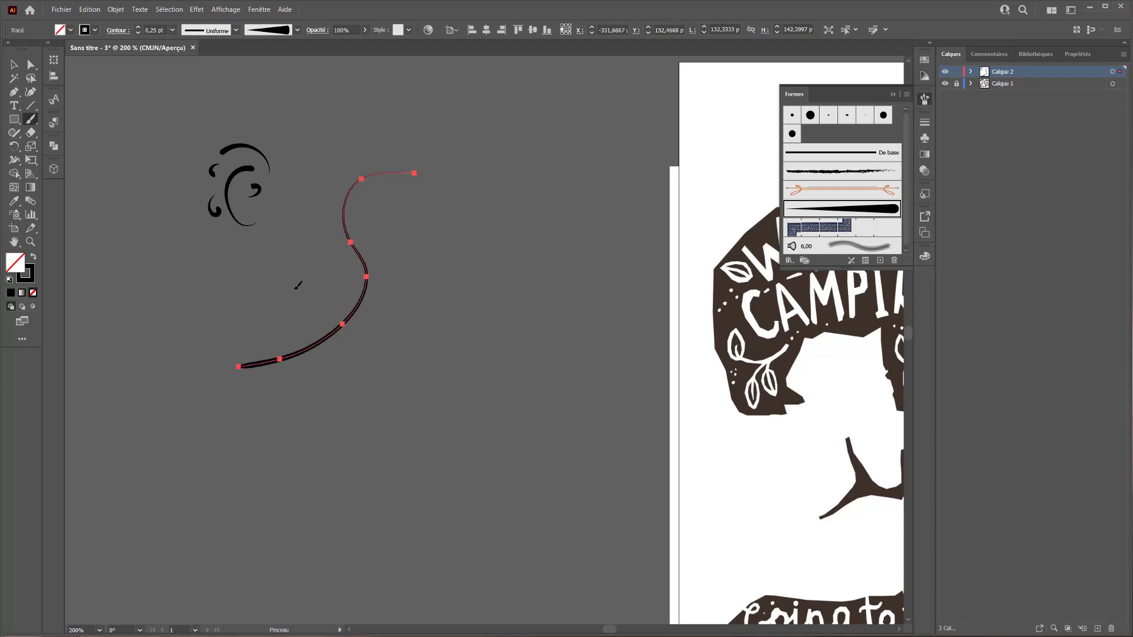
# Paint a few small curved test strokes beside the long S-shaped stroke outside the artboard.
pyautogui.moveTo(289, 277)
pyautogui.mouseDown()
pyautogui.moveTo(284, 290)
pyautogui.moveTo(271, 274)
pyautogui.mouseUp()
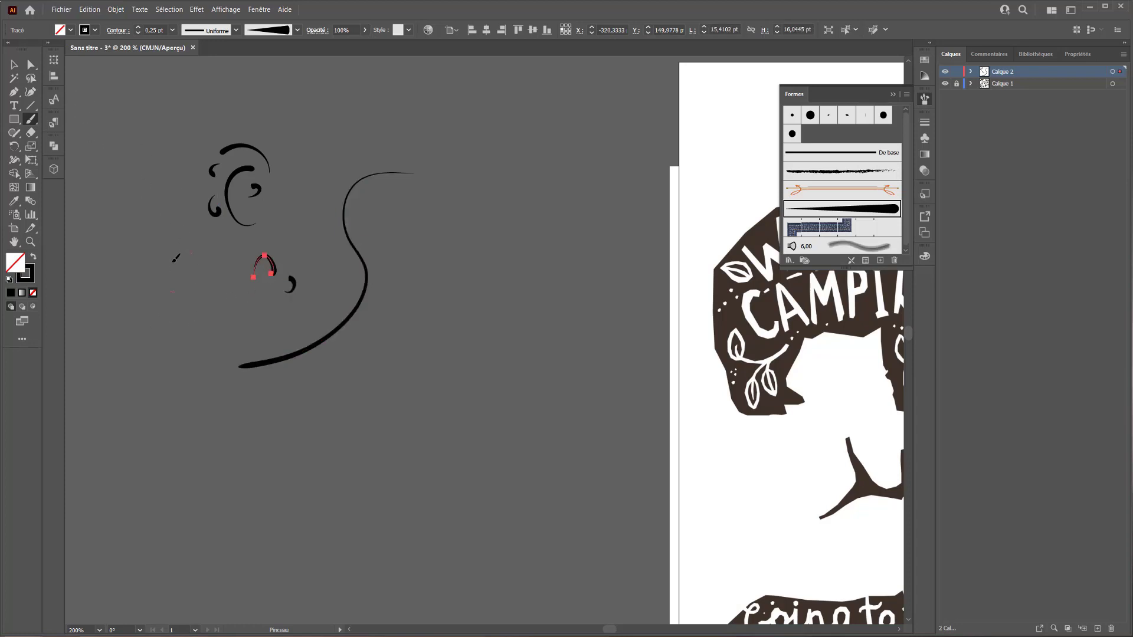
pyautogui.moveTo(172, 261); pyautogui.dragTo(169, 291)
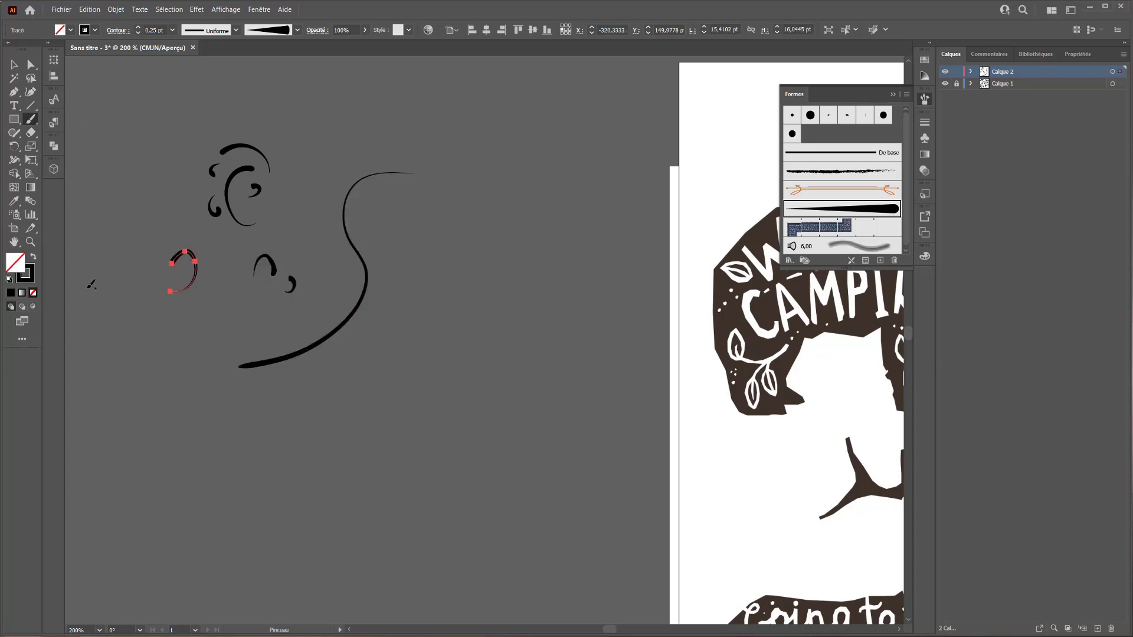
# Set the Paintbrush fidelity fully to Arrondi and paint two small curled strokes beside the lower end of the S-shaped stroke.
pyautogui.doubleClick(32, 120)
pyautogui.moveTo(432, 171); pyautogui.dragTo(578, 174)
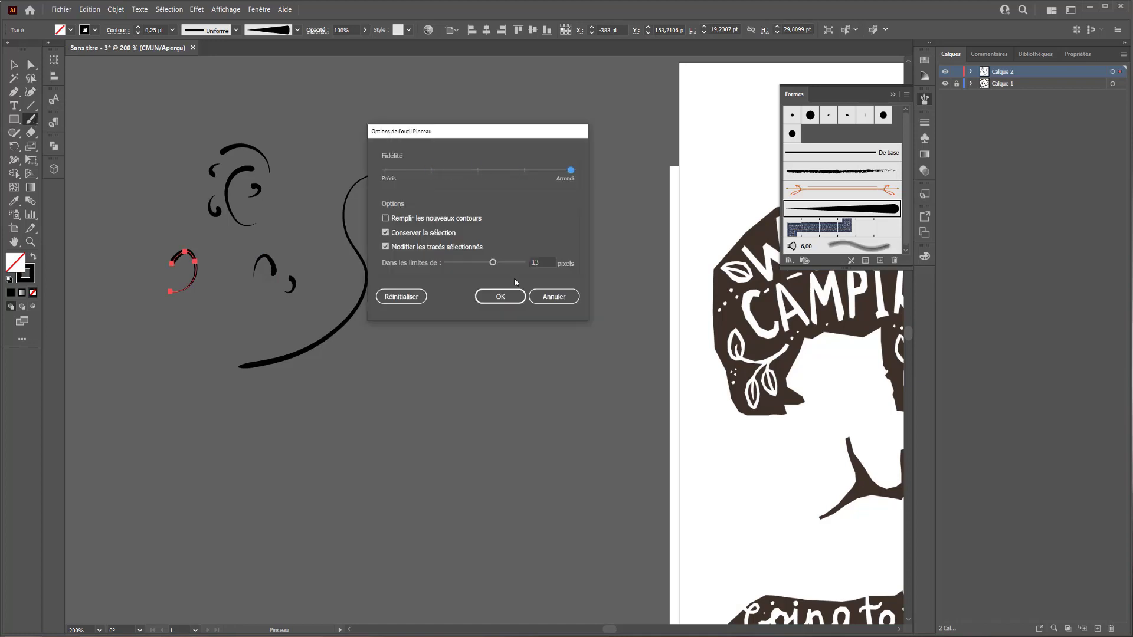
pyautogui.click(498, 298)
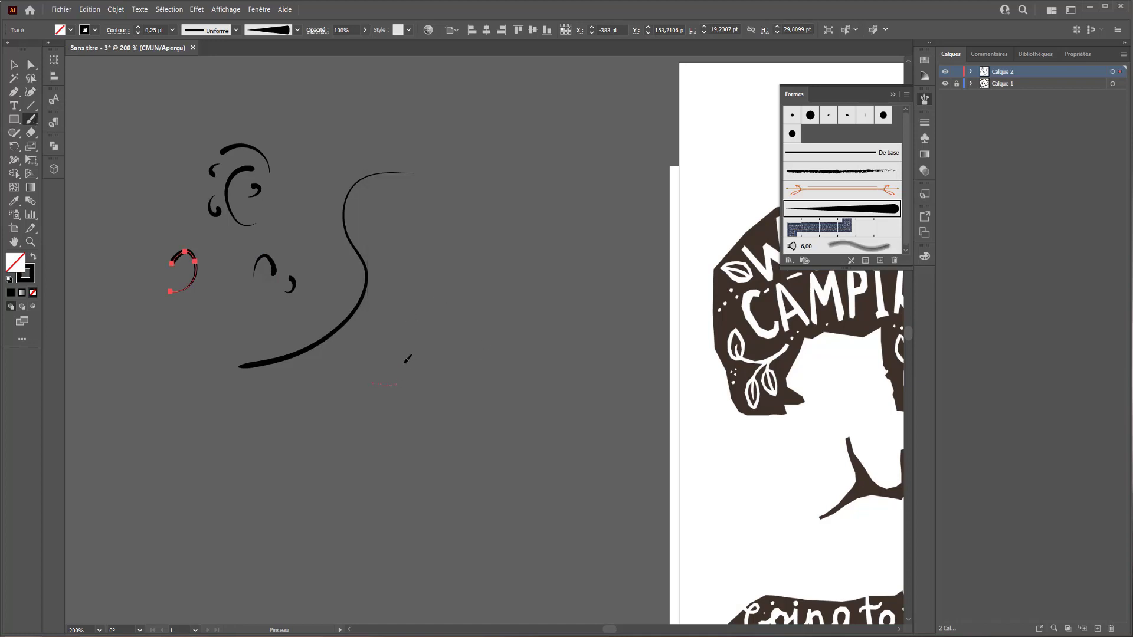
pyautogui.moveTo(387, 371); pyautogui.dragTo(383, 371)
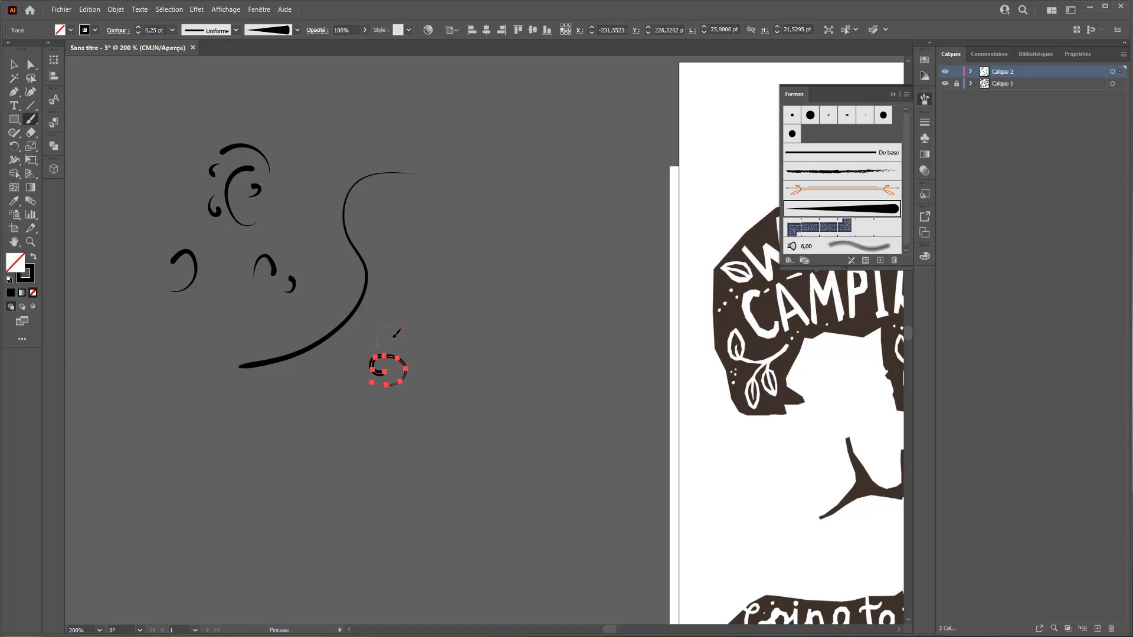
pyautogui.moveTo(396, 334); pyautogui.dragTo(391, 336)
# Delete all the practice strokes outside the artboard.
pyautogui.click(16, 63)
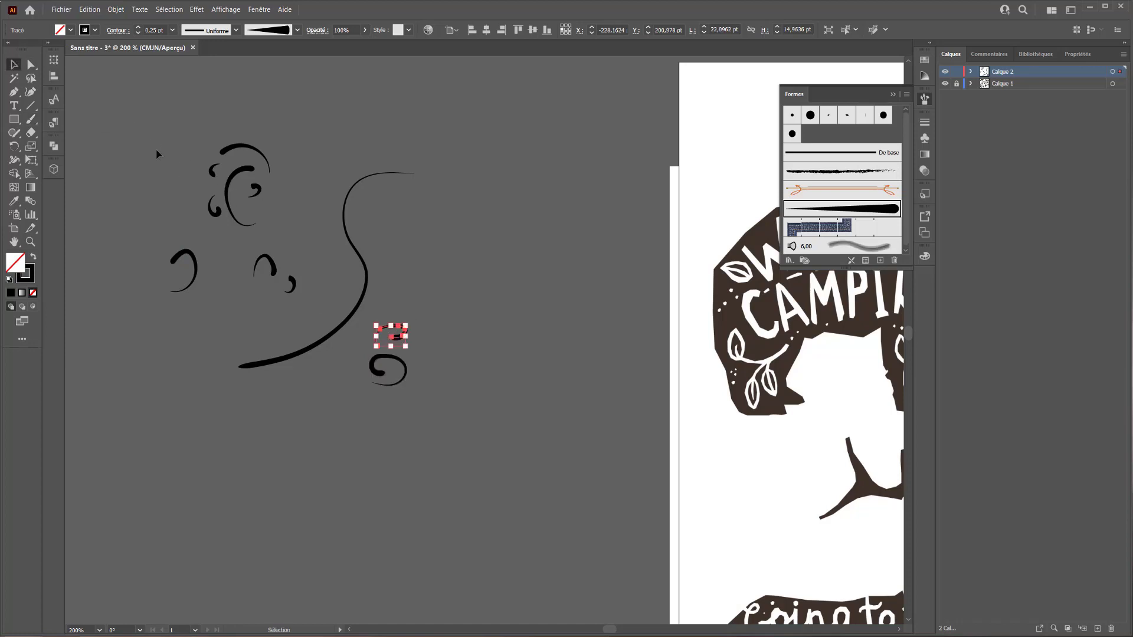
pyautogui.click(175, 221)
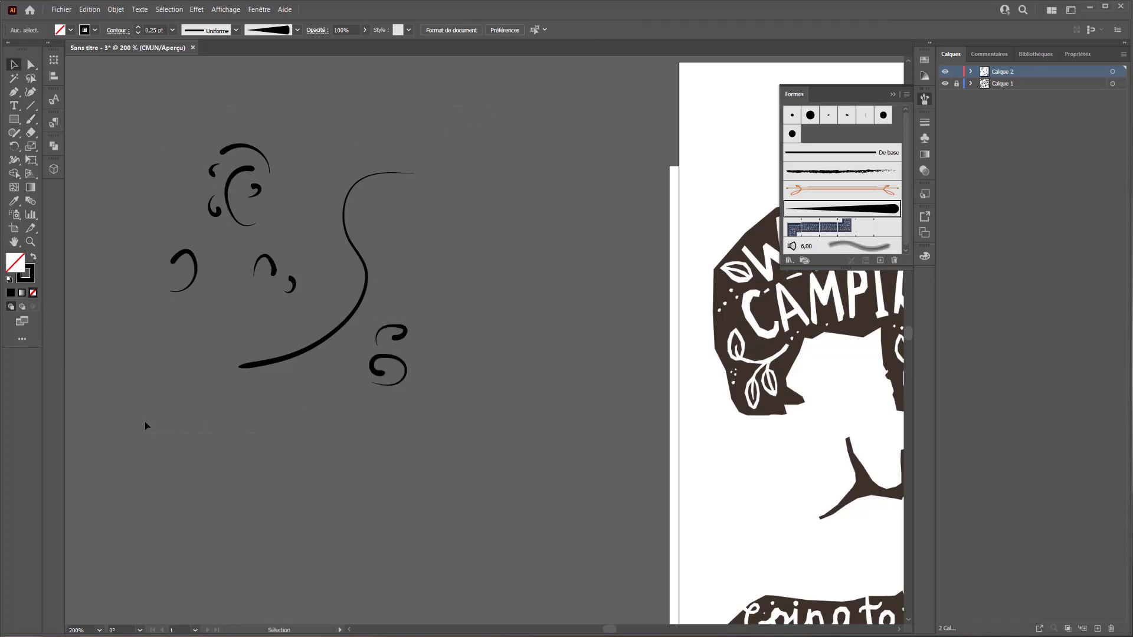
pyautogui.hotkey('ctrl', 'a')
pyautogui.press('Delete')
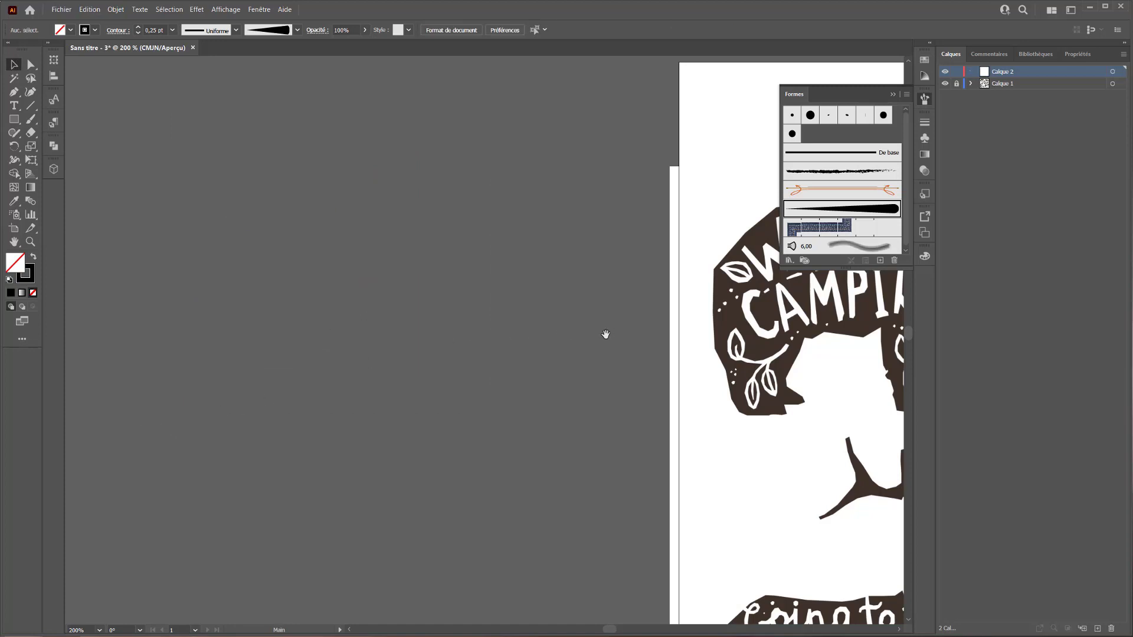
# Choose the Paintbrush over the bear artwork and set the stroke colour to light blue, C 60, M 0, J 14, N 0.
pyautogui.moveTo(604, 331); pyautogui.dragTo(135, 313)
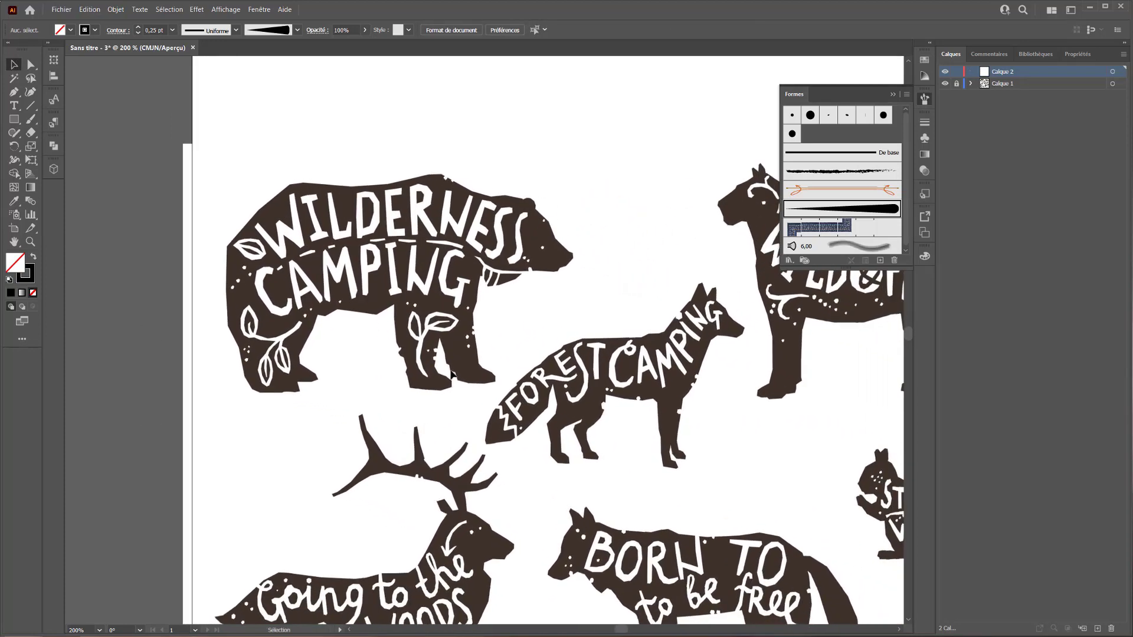
pyautogui.click(29, 120)
pyautogui.click(30, 278)
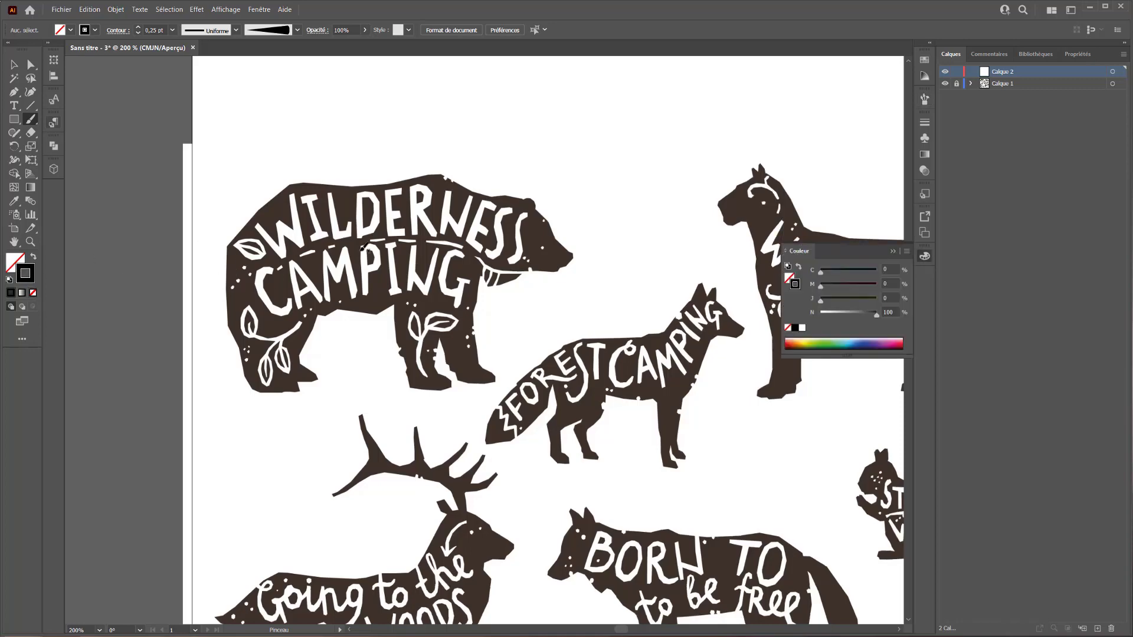
pyautogui.click(850, 340)
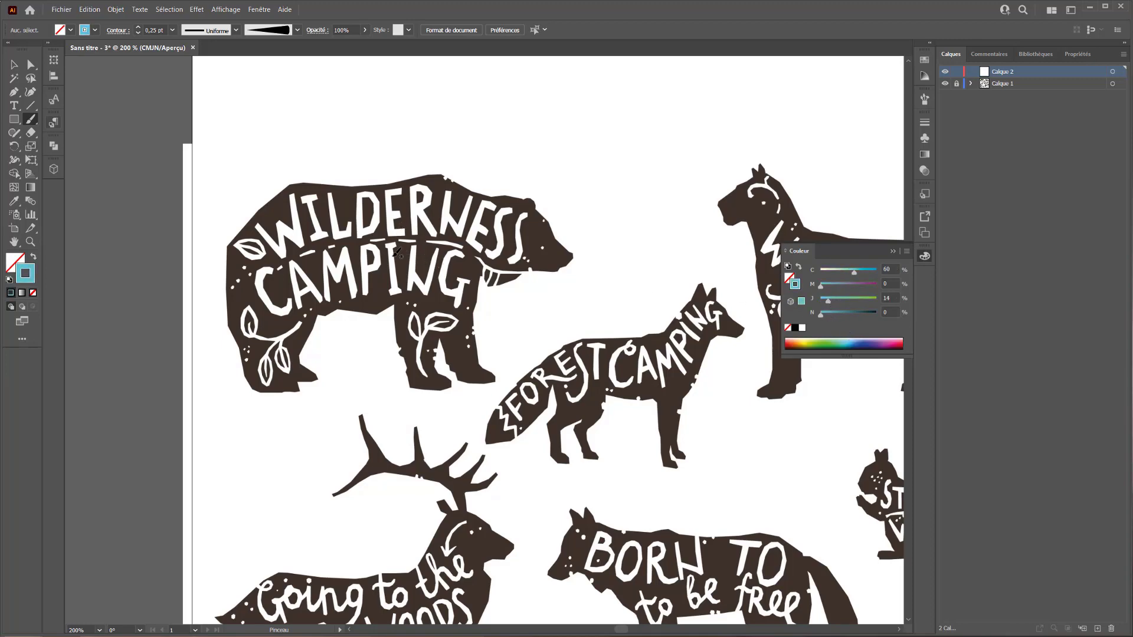
# Paint a small blue test curl about 7 by 6 pt over the bear's CAMPING lettering and delete it.
pyautogui.moveTo(400, 257); pyautogui.dragTo(394, 262)
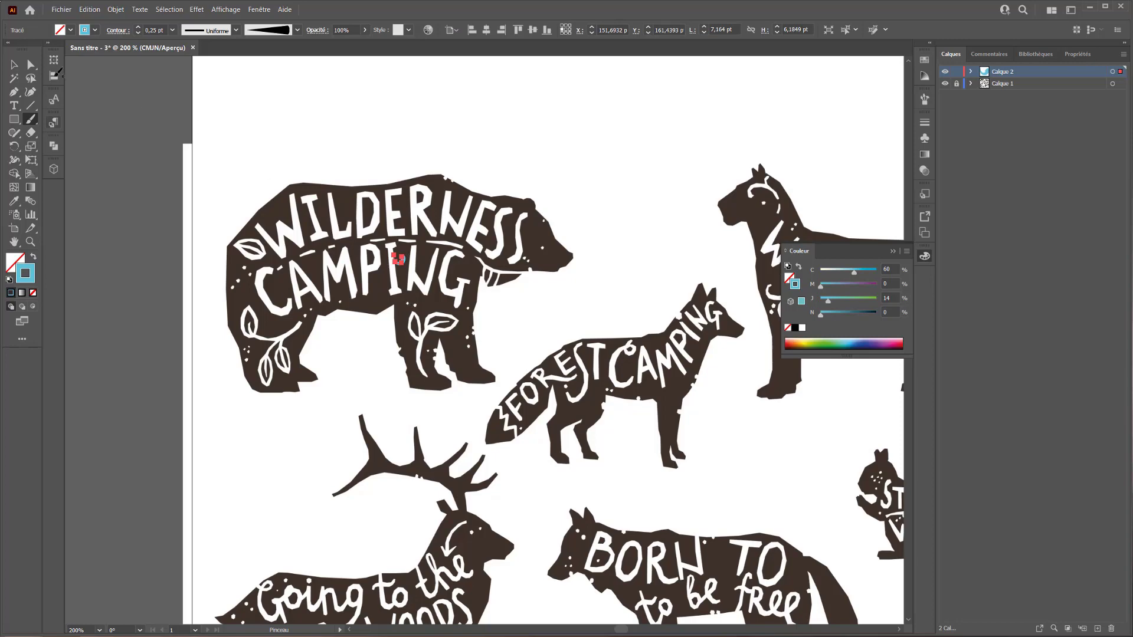
pyautogui.press('v')
pyautogui.click(331, 259)
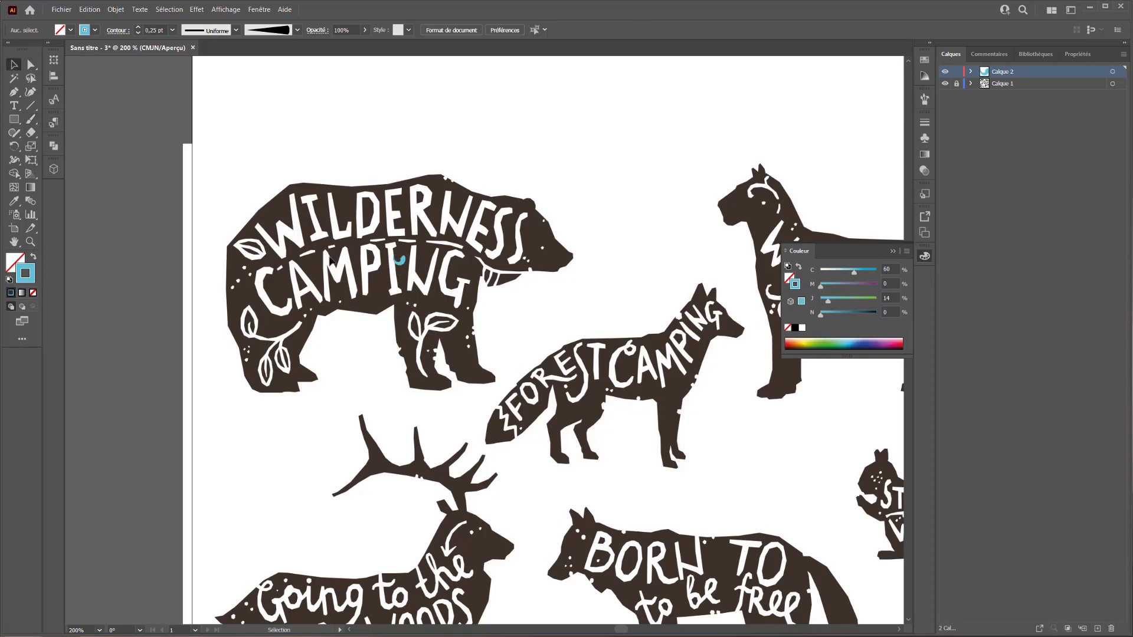
pyautogui.click(404, 261)
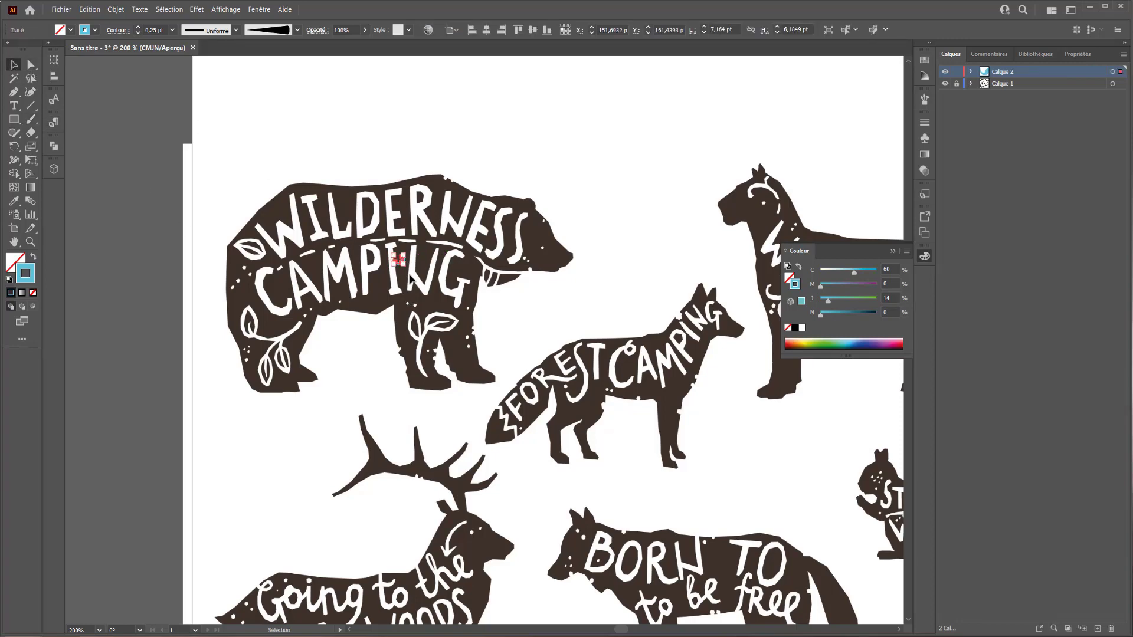
pyautogui.press('Delete')
# Set the stroke weight to 0,15 pt.
pyautogui.click(151, 30)
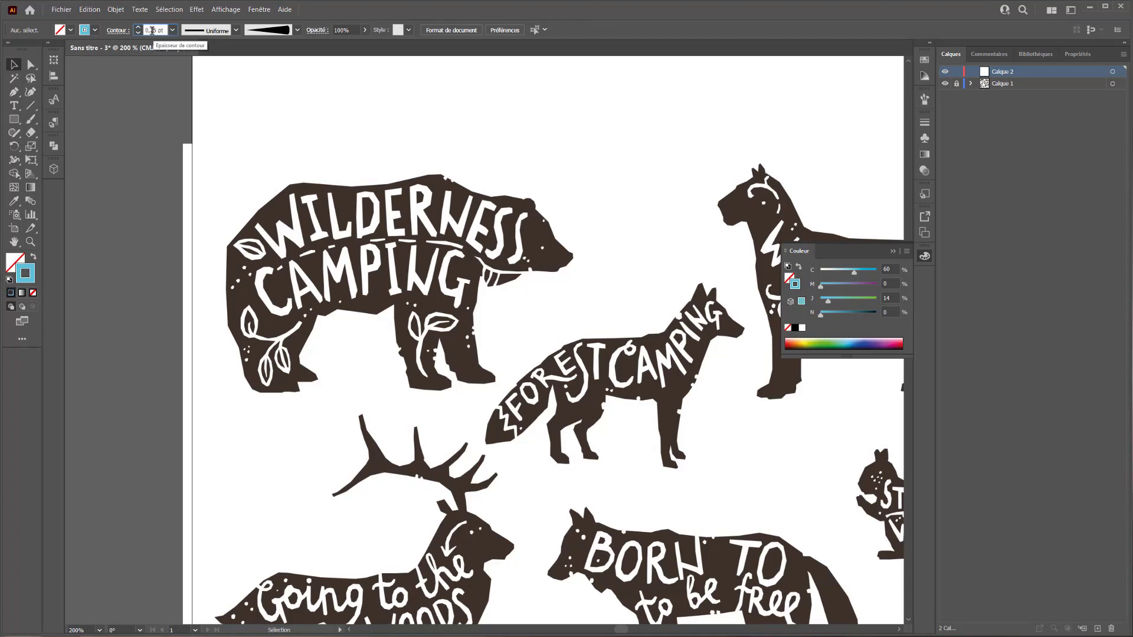
pyautogui.write('1')
pyautogui.press('Return')
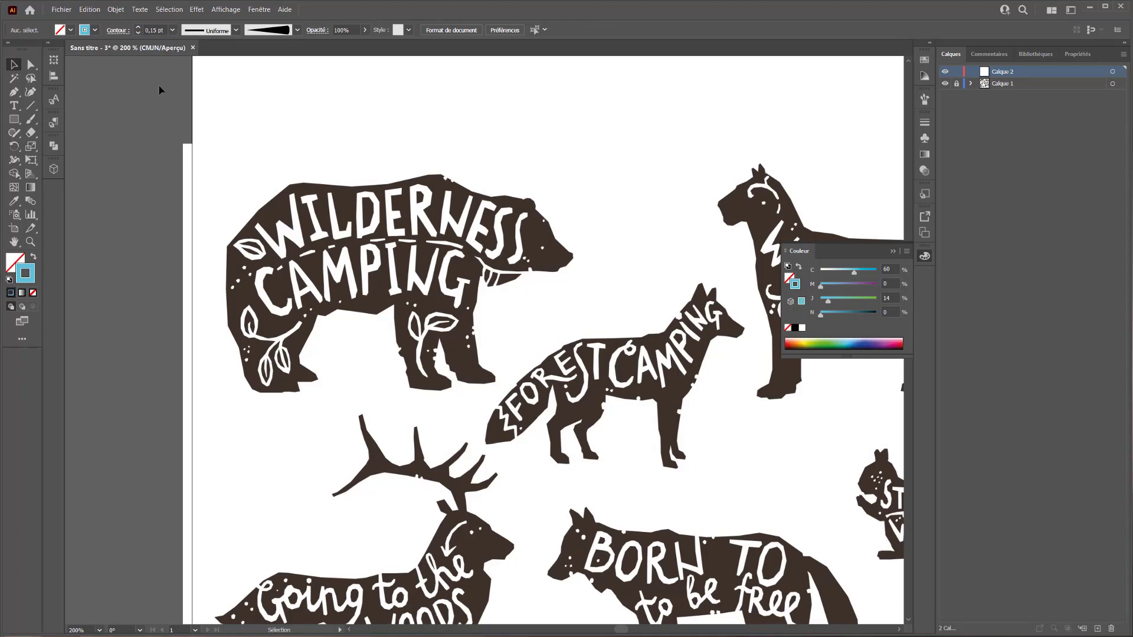
# Paint the first blue curls and small accents with the tapered brush on the bear's hind foot and lower leg.
pyautogui.click(31, 118)
pyautogui.moveTo(297, 367); pyautogui.dragTo(302, 373)
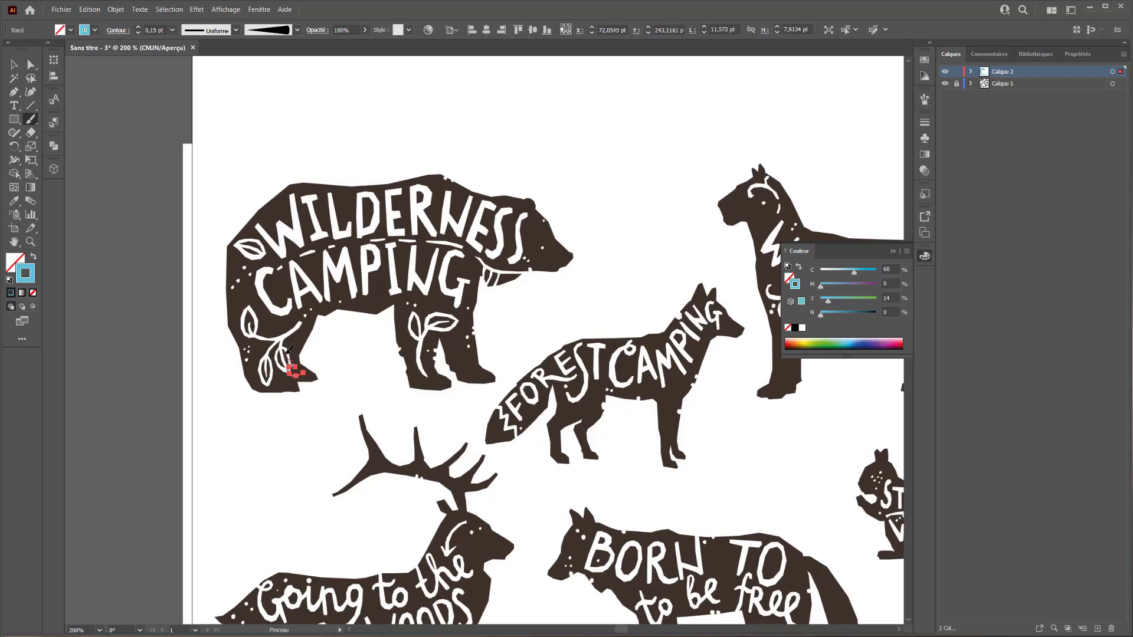
pyautogui.moveTo(293, 336); pyautogui.dragTo(286, 357)
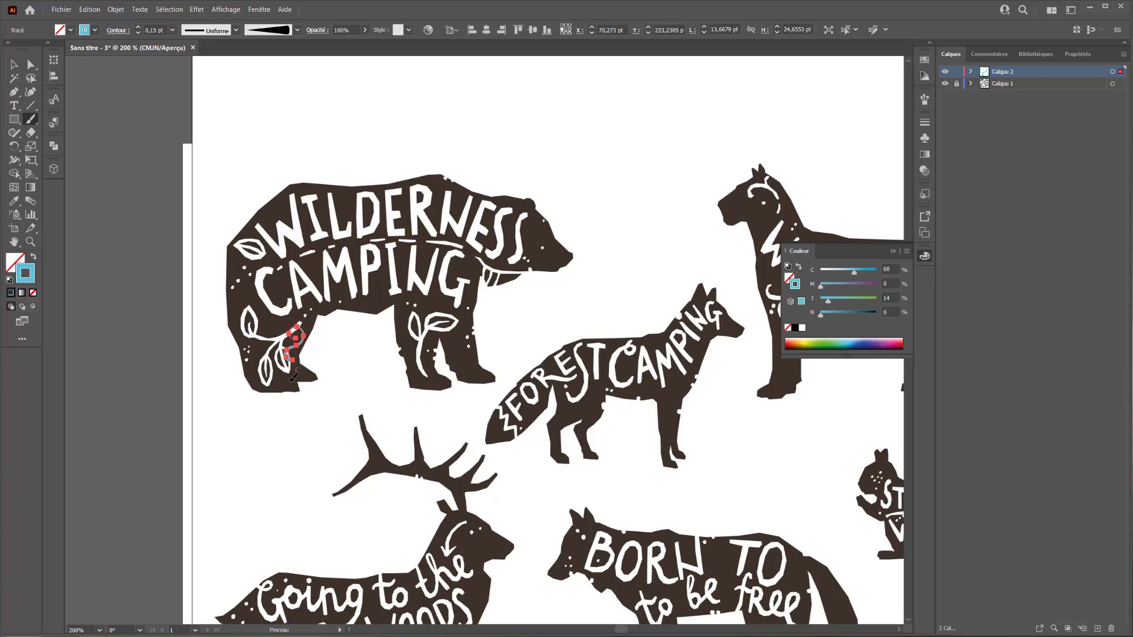
pyautogui.moveTo(286, 371); pyautogui.dragTo(287, 373)
pyautogui.moveTo(285, 354)
pyautogui.mouseDown()
pyautogui.moveTo(296, 367)
pyautogui.moveTo(285, 344)
pyautogui.moveTo(287, 388)
pyautogui.moveTo(307, 376)
pyautogui.mouseUp()
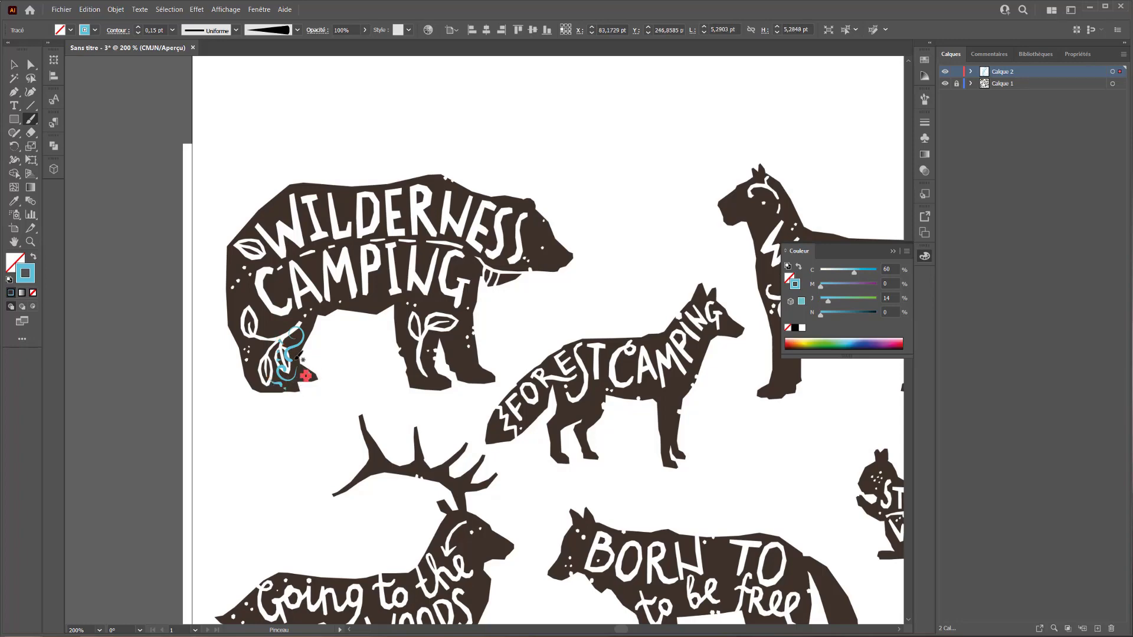
# Paint more blue curls and small accents around the two hanging leaves on the bear's hind leg.
pyautogui.hotkey('ctrl', '+')
pyautogui.hotkey('ctrl', '+')
pyautogui.hotkey('ctrl', '+')
pyautogui.hotkey('ctrl', '+')
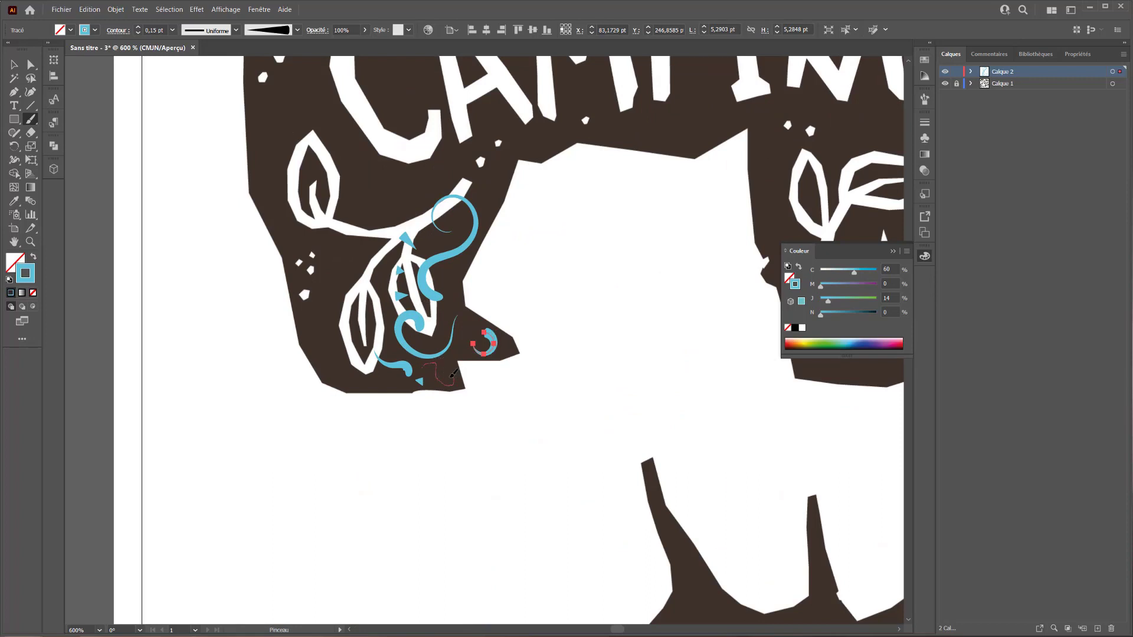
pyautogui.moveTo(451, 376); pyautogui.dragTo(451, 376)
pyautogui.moveTo(451, 277); pyautogui.dragTo(451, 278)
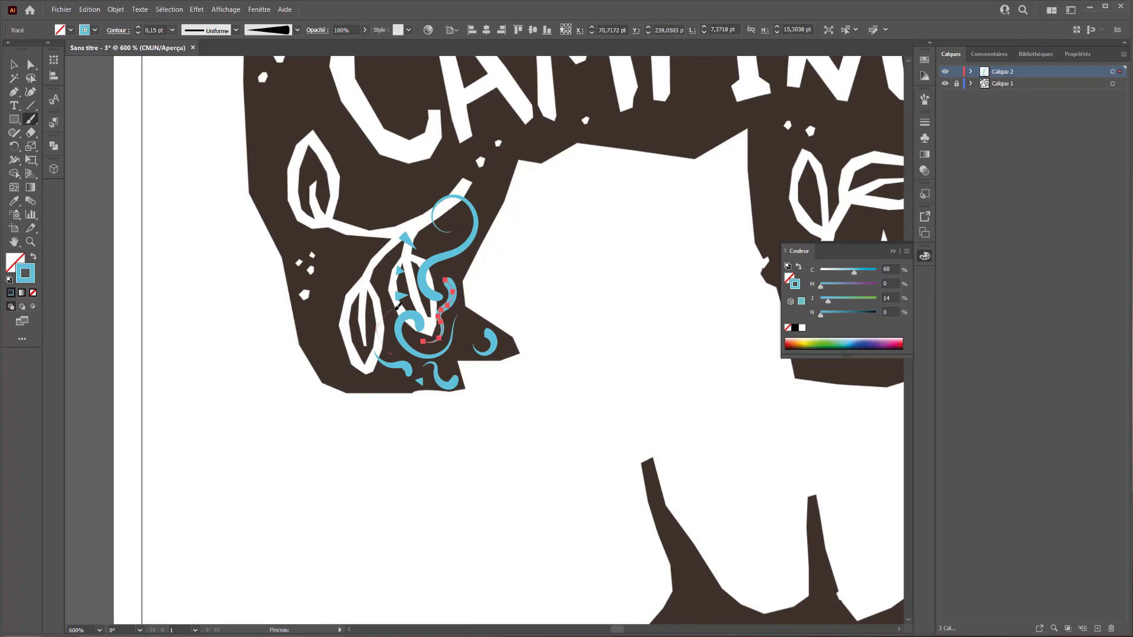
pyautogui.moveTo(399, 305); pyautogui.dragTo(398, 305)
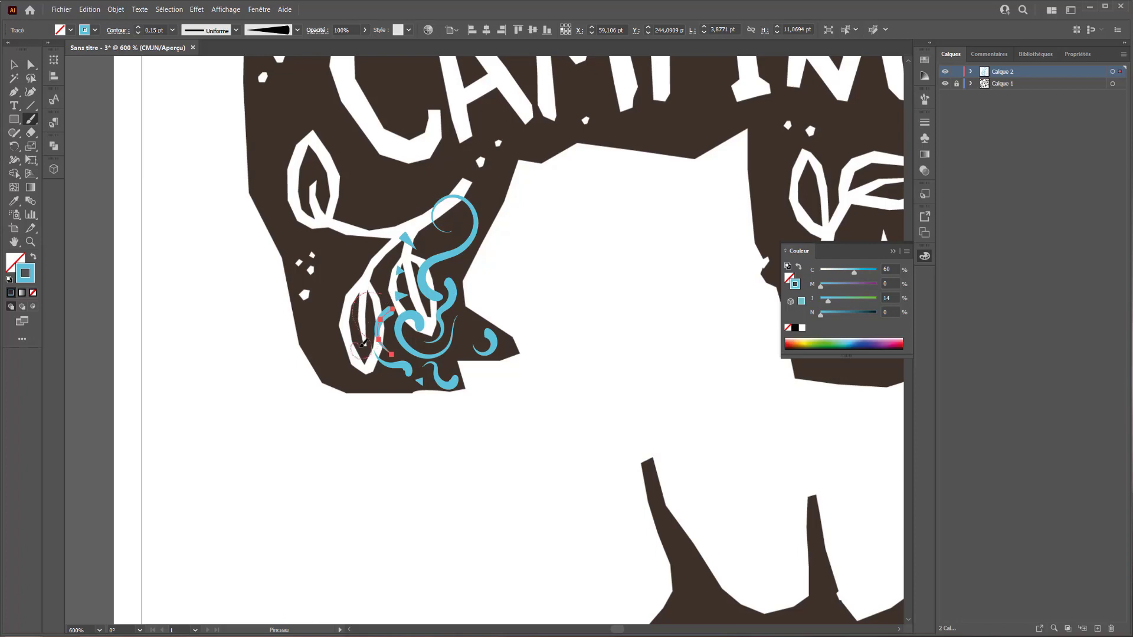
pyautogui.moveTo(364, 343); pyautogui.dragTo(374, 302)
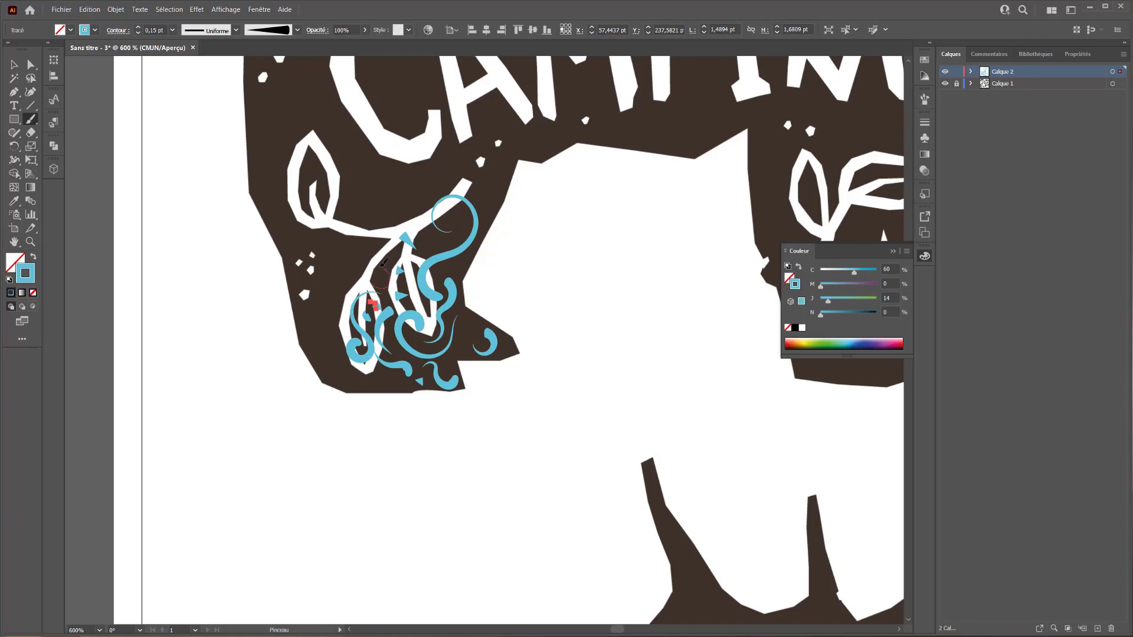
pyautogui.moveTo(382, 265)
pyautogui.mouseDown()
pyautogui.moveTo(390, 240)
pyautogui.moveTo(377, 273)
pyautogui.mouseUp()
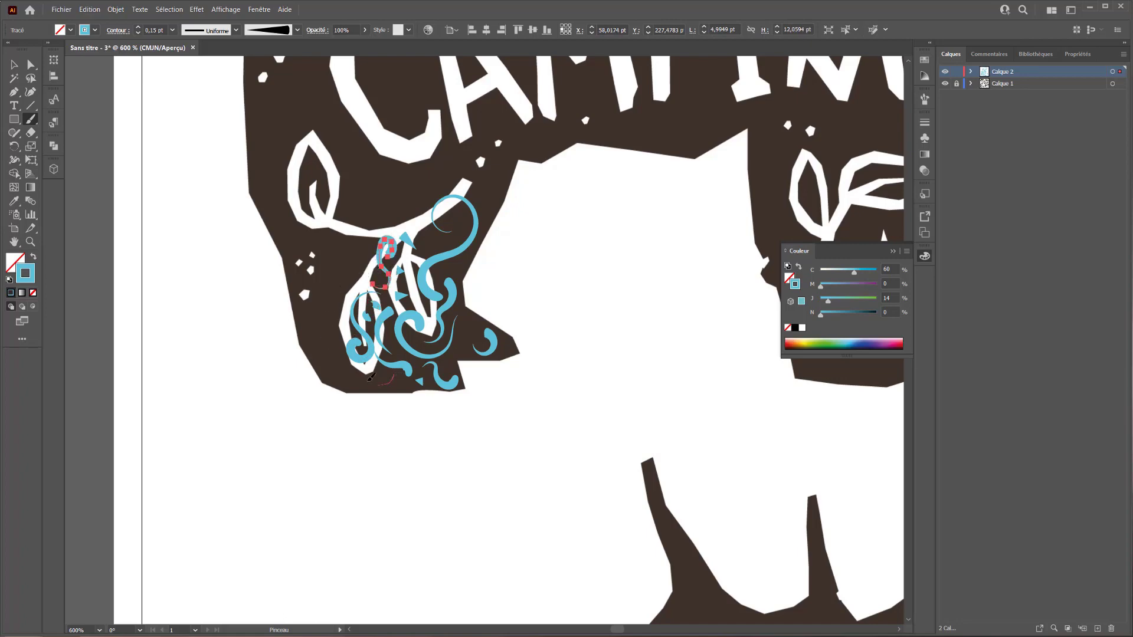
# Fill the sole and rear edge of the bear's hind leg with small blue curls, undoing and repainting the misplaced strokes.
pyautogui.moveTo(369, 381); pyautogui.dragTo(368, 372)
pyautogui.hotkey('ctrl', 'z')
pyautogui.moveTo(374, 373)
pyautogui.mouseDown()
pyautogui.moveTo(339, 375)
pyautogui.moveTo(321, 329)
pyautogui.moveTo(314, 337)
pyautogui.moveTo(323, 317)
pyautogui.moveTo(345, 320)
pyautogui.moveTo(342, 294)
pyautogui.moveTo(364, 285)
pyautogui.moveTo(366, 268)
pyautogui.moveTo(346, 268)
pyautogui.moveTo(358, 280)
pyautogui.moveTo(310, 317)
pyautogui.mouseUp()
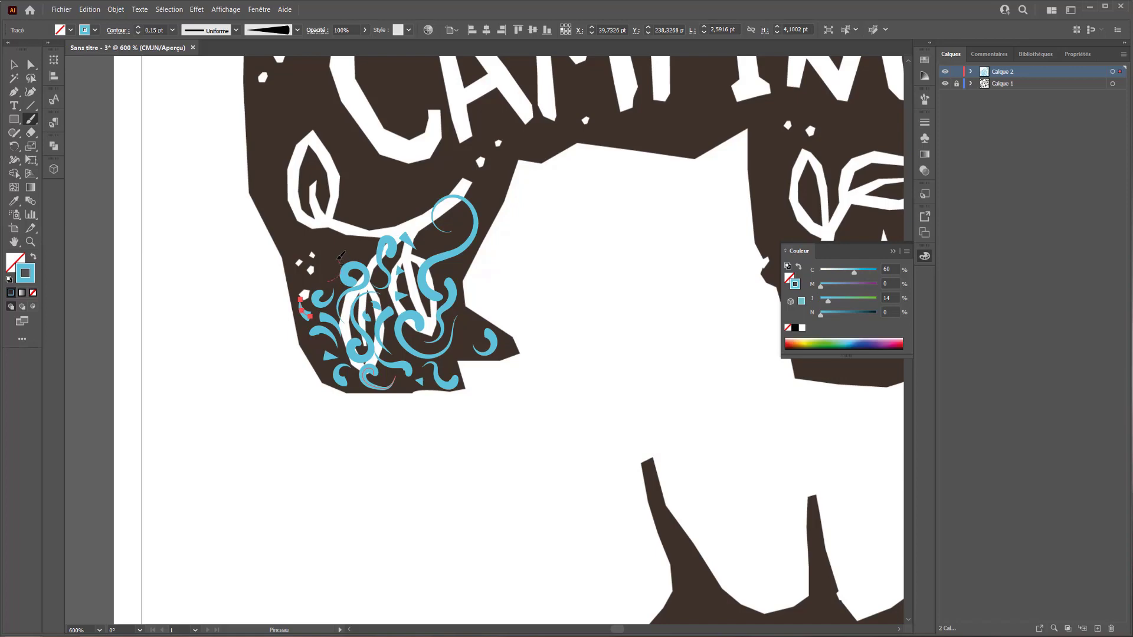
pyautogui.moveTo(338, 260)
pyautogui.mouseDown()
pyautogui.moveTo(305, 278)
pyautogui.moveTo(327, 264)
pyautogui.mouseUp()
pyautogui.hotkey('ctrl', 'z')
pyautogui.hotkey('ctrl', 'z')
pyautogui.hotkey('ctrl', 'z')
pyautogui.moveTo(323, 264); pyautogui.dragTo(312, 304)
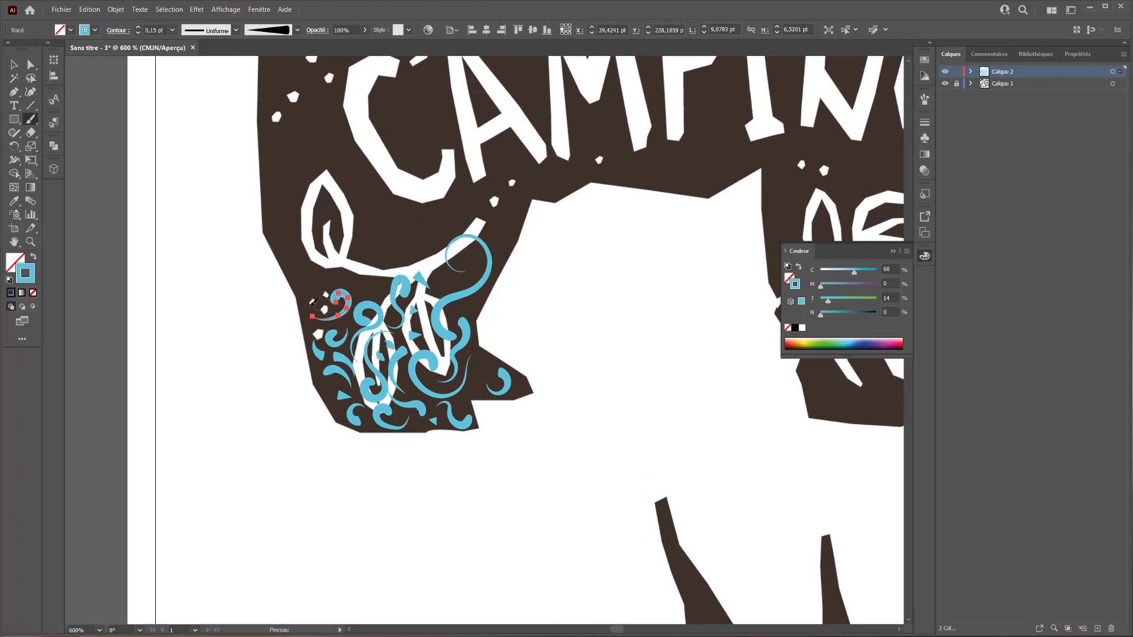
# Paint blue curls and accents along the leaf stem across the upper part of the bear's hind leg.
pyautogui.moveTo(303, 254)
pyautogui.mouseDown()
pyautogui.moveTo(321, 286)
pyautogui.moveTo(344, 275)
pyautogui.moveTo(341, 249)
pyautogui.moveTo(368, 271)
pyautogui.mouseUp()
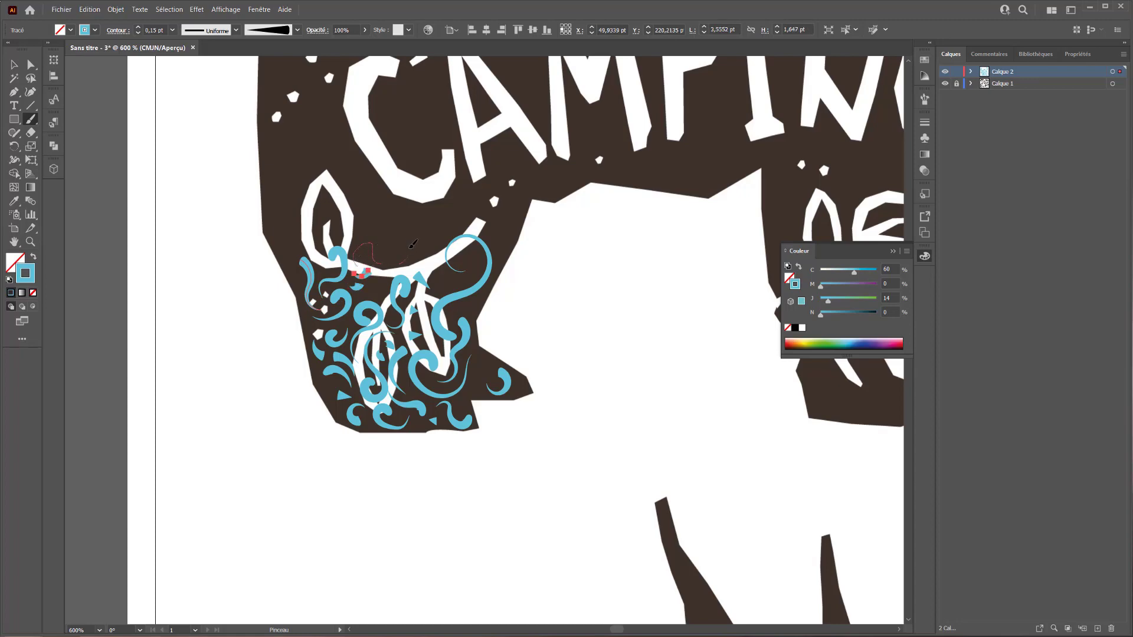
pyautogui.moveTo(399, 240); pyautogui.dragTo(399, 242)
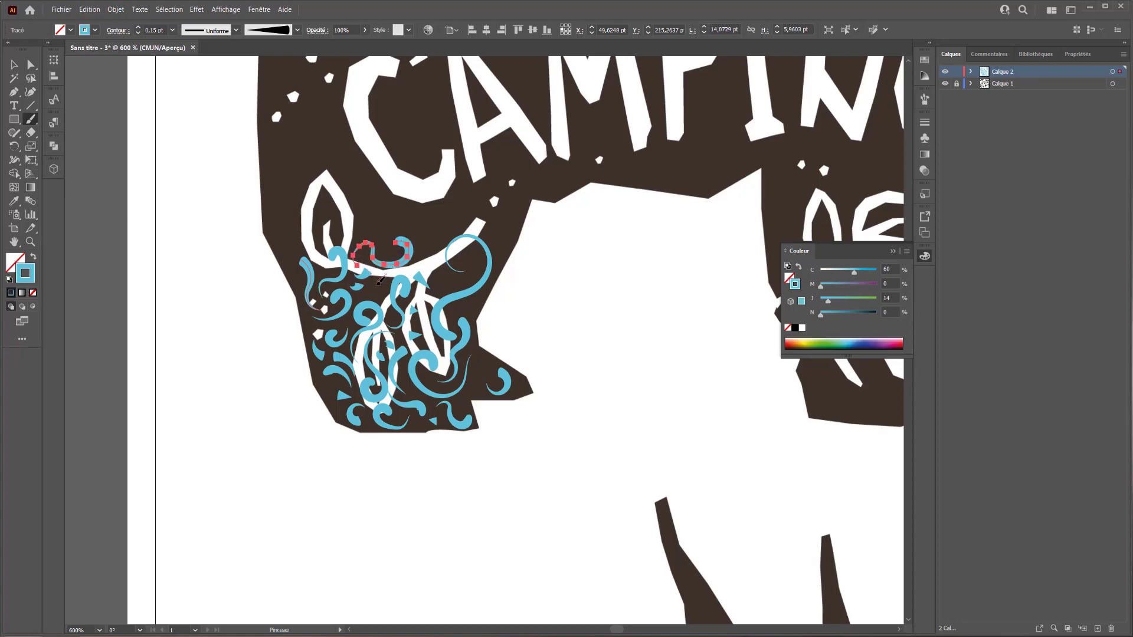
pyautogui.moveTo(386, 291); pyautogui.dragTo(417, 298)
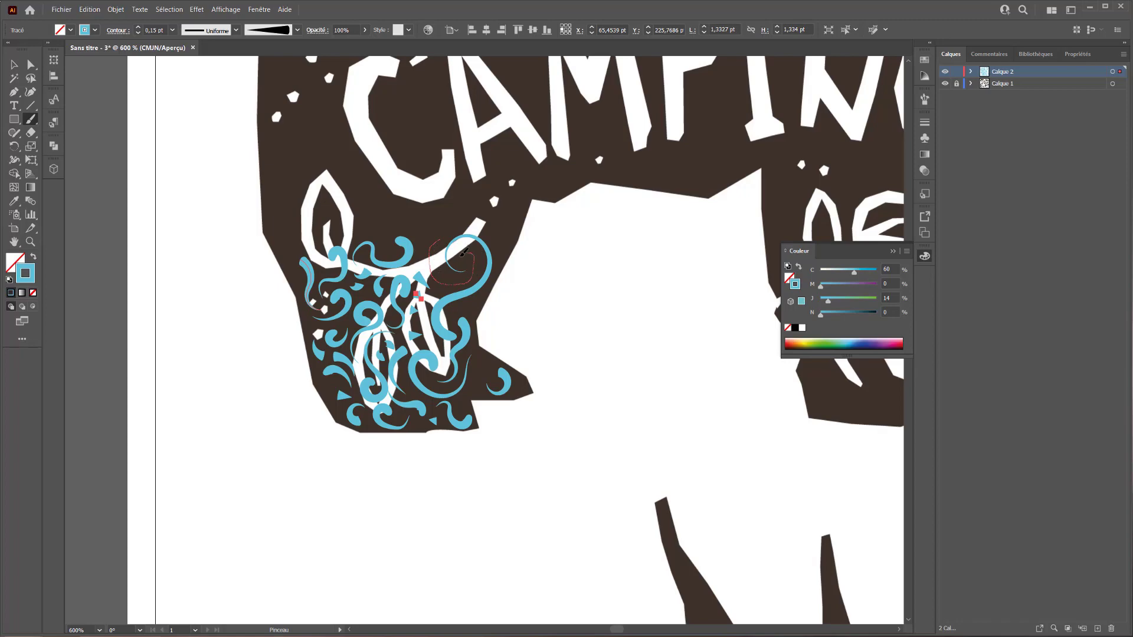
pyautogui.moveTo(463, 252); pyautogui.dragTo(463, 254)
# Deselect the last curl, hide Calque 1 to examine the painted curls alone, and show the layer again.
pyautogui.press('v')
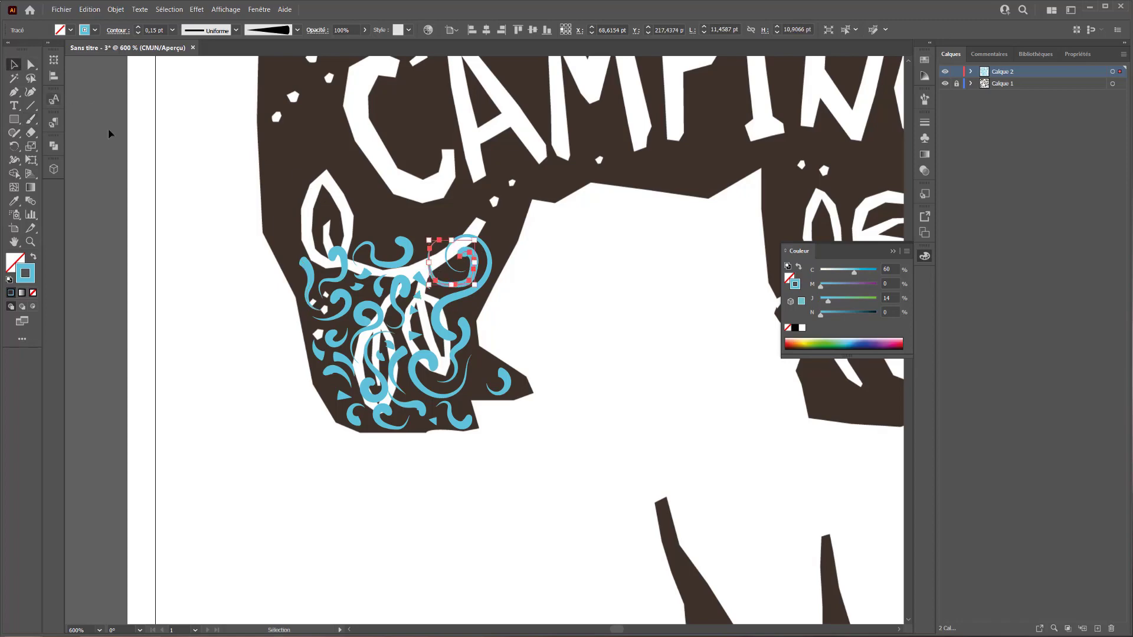
pyautogui.click(132, 141)
pyautogui.hotkey('ctrl', '-')
pyautogui.hotkey('ctrl', '-')
pyautogui.hotkey('ctrl', '-')
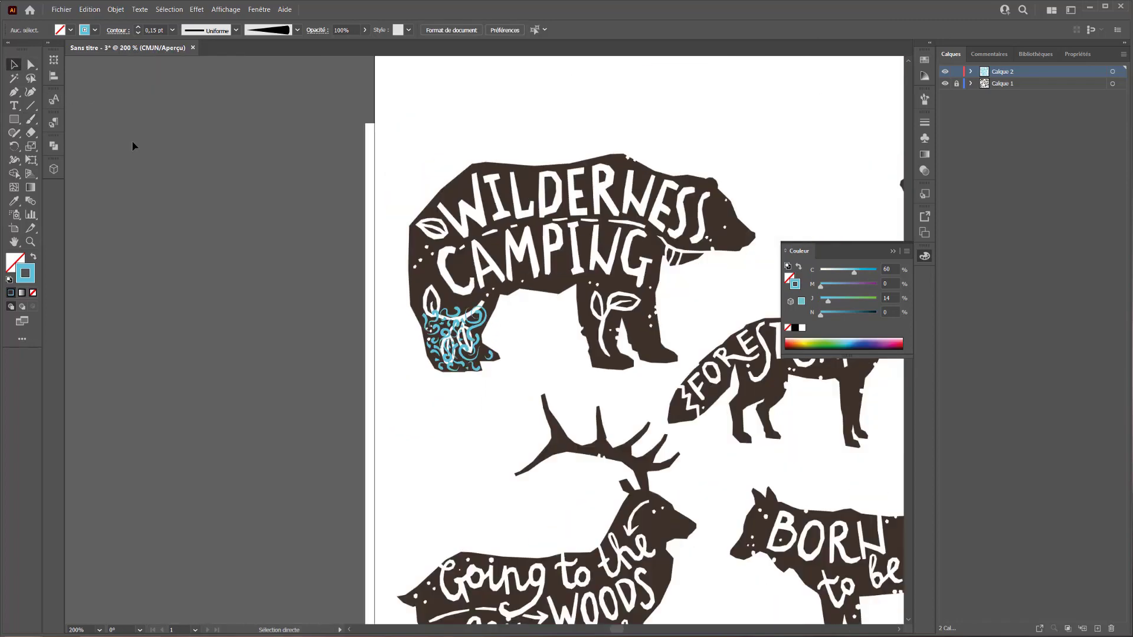
pyautogui.click(944, 84)
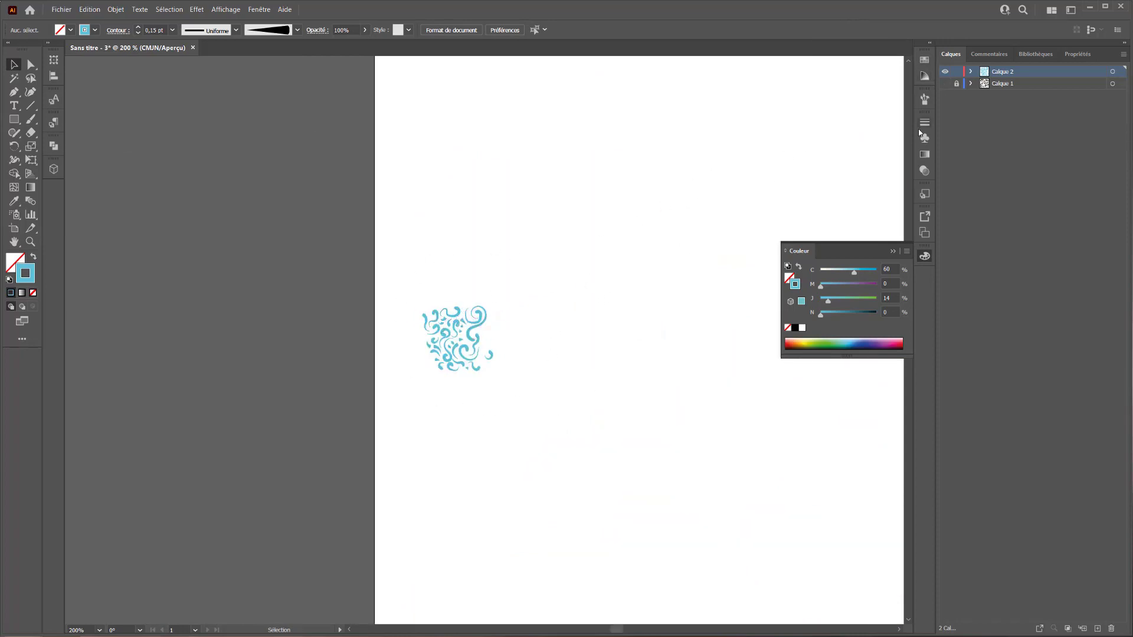
pyautogui.click(944, 84)
# Paint a small wavy blue stroke about 2 by 8 pt beside the curl on the bear's hind paw.
pyautogui.hotkey('ctrl', '+')
pyautogui.hotkey('ctrl', '+')
pyautogui.hotkey('ctrl', '+')
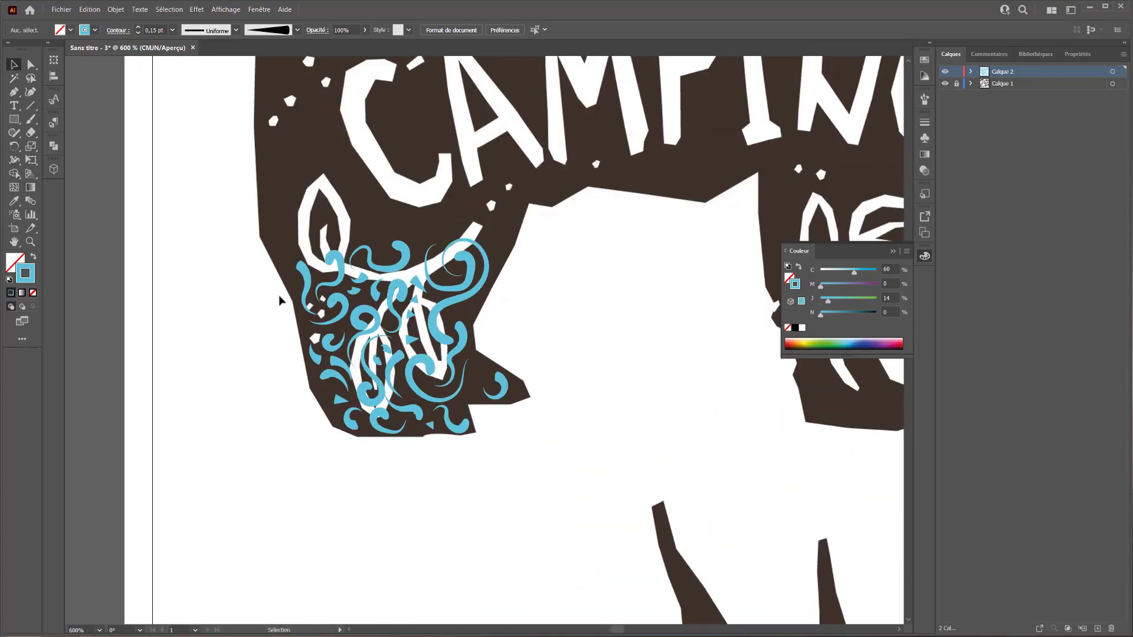
pyautogui.click(33, 118)
pyautogui.moveTo(474, 391); pyautogui.dragTo(474, 392)
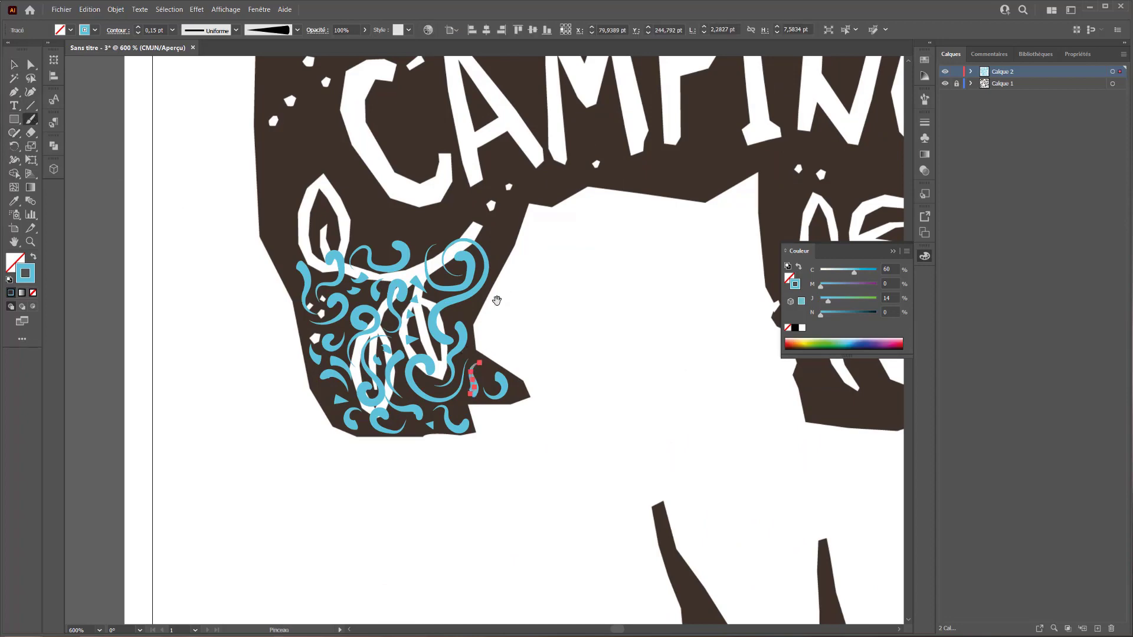
pyautogui.scroll(5, 496, 299)
pyautogui.hscroll(2, 495, 298)
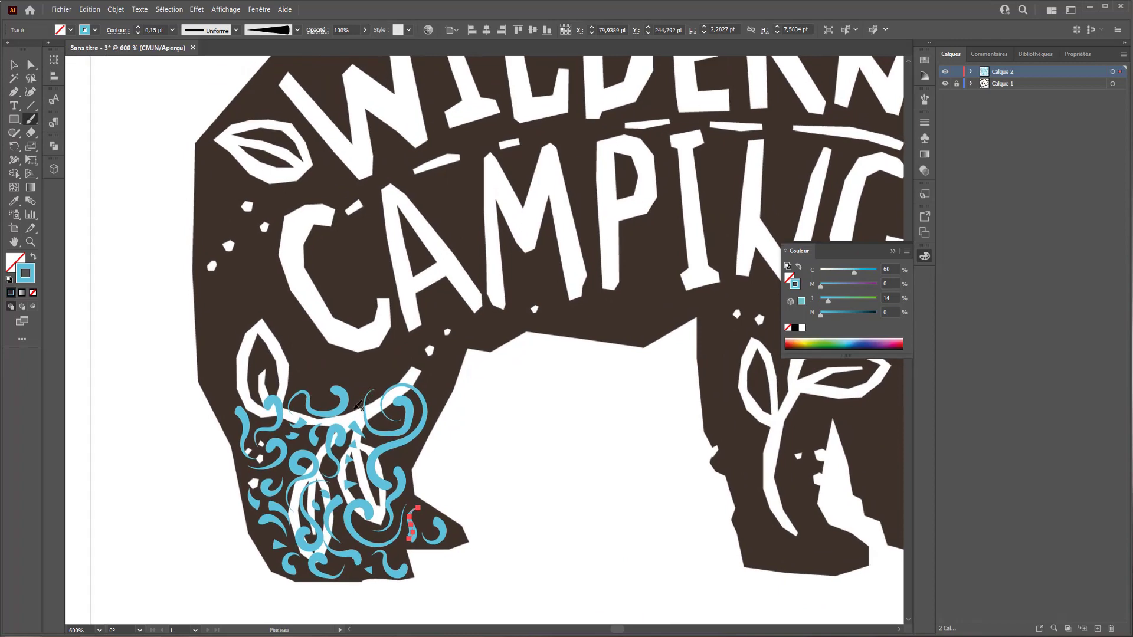
# Paint blue curls above the stem and over the leaf on the bear's hind thigh, undoing the misplaced strokes.
pyautogui.moveTo(382, 383); pyautogui.dragTo(379, 386)
pyautogui.scroll(1, 413, 395)
pyautogui.hscroll(-2, 413, 396)
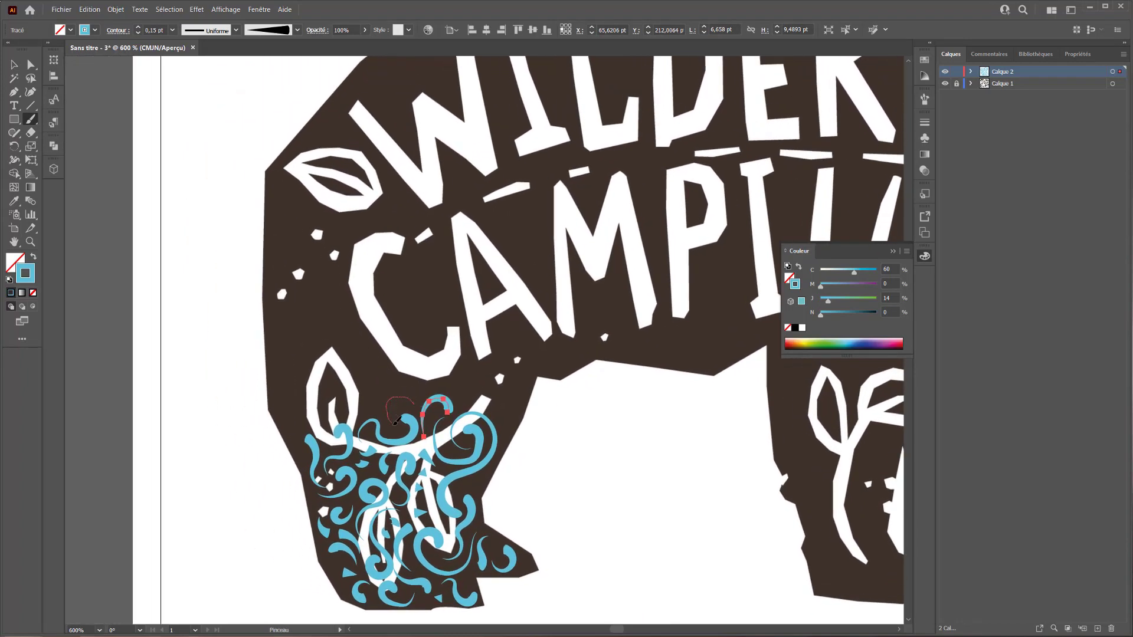
pyautogui.moveTo(396, 421)
pyautogui.mouseDown()
pyautogui.moveTo(372, 397)
pyautogui.moveTo(353, 418)
pyautogui.mouseUp()
pyautogui.hotkey('ctrl', 'z')
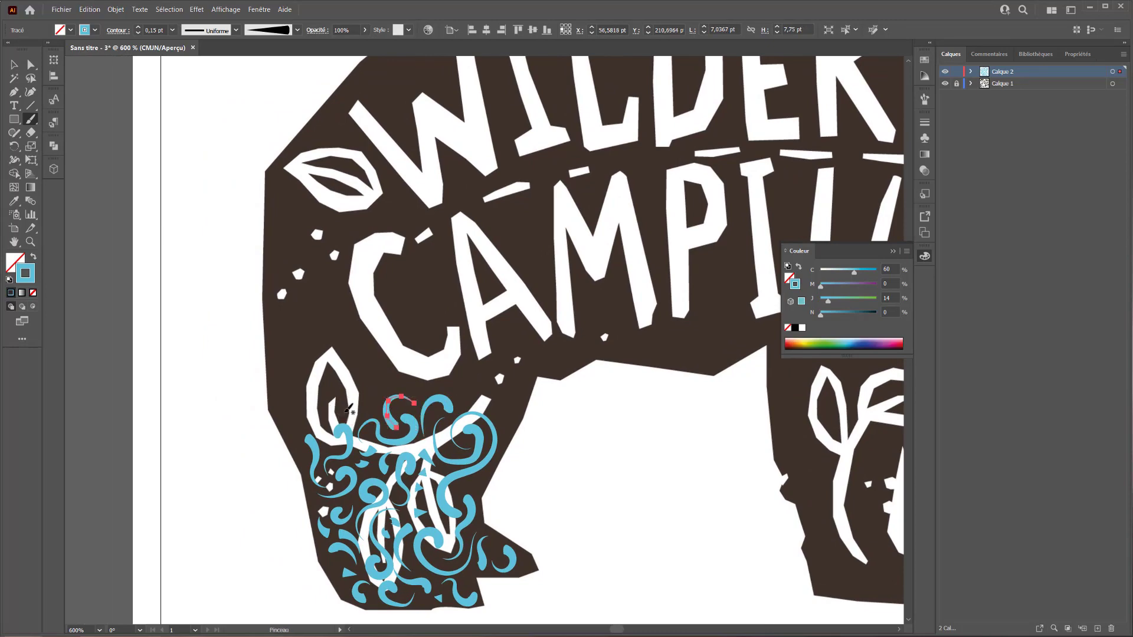
pyautogui.moveTo(377, 389)
pyautogui.mouseDown()
pyautogui.moveTo(336, 408)
pyautogui.moveTo(363, 415)
pyautogui.moveTo(366, 386)
pyautogui.moveTo(360, 399)
pyautogui.moveTo(326, 388)
pyautogui.moveTo(310, 406)
pyautogui.mouseUp()
pyautogui.hotkey('ctrl', 'z')
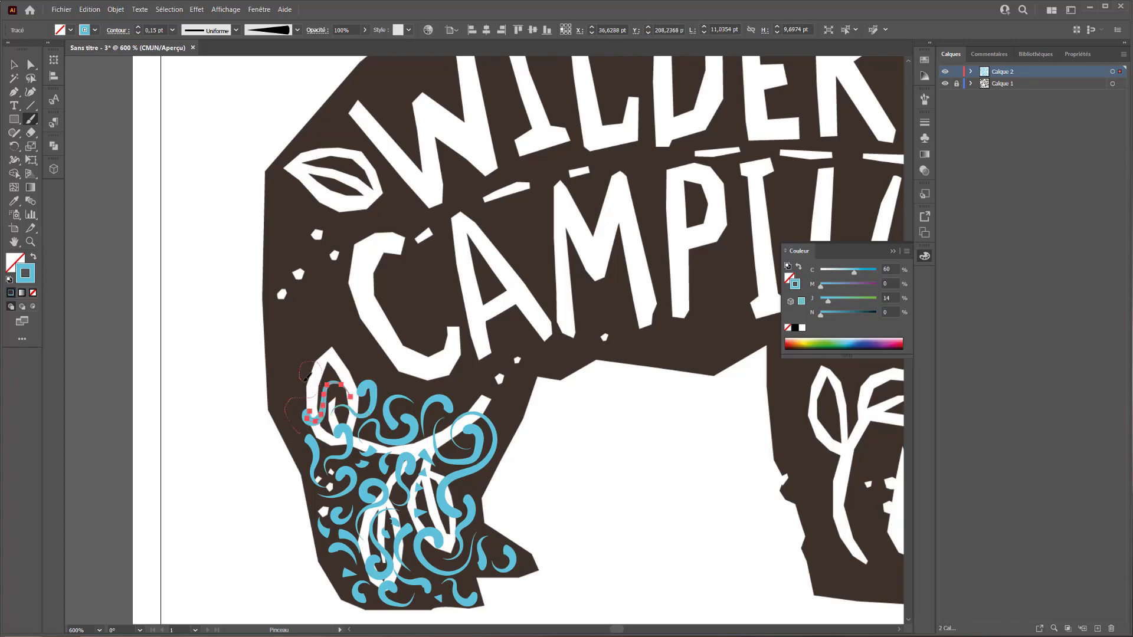
# Paint blue curls and small accents down the rear edge of the thigh and above the leaf, undoing one misplaced stroke.
pyautogui.moveTo(306, 376); pyautogui.dragTo(312, 381)
pyautogui.hotkey('ctrl', 'z')
pyautogui.moveTo(307, 371)
pyautogui.mouseDown()
pyautogui.moveTo(311, 383)
pyautogui.moveTo(286, 347)
pyautogui.moveTo(271, 370)
pyautogui.moveTo(288, 451)
pyautogui.mouseUp()
pyautogui.moveTo(332, 328); pyautogui.dragTo(252, 348)
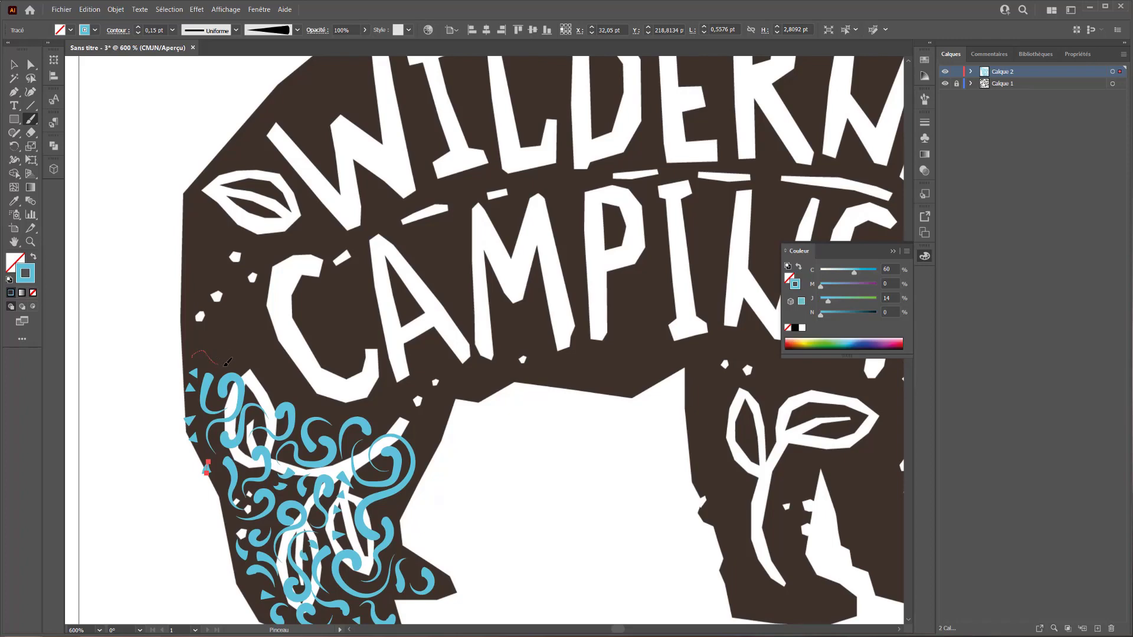
pyautogui.moveTo(259, 373); pyautogui.dragTo(273, 383)
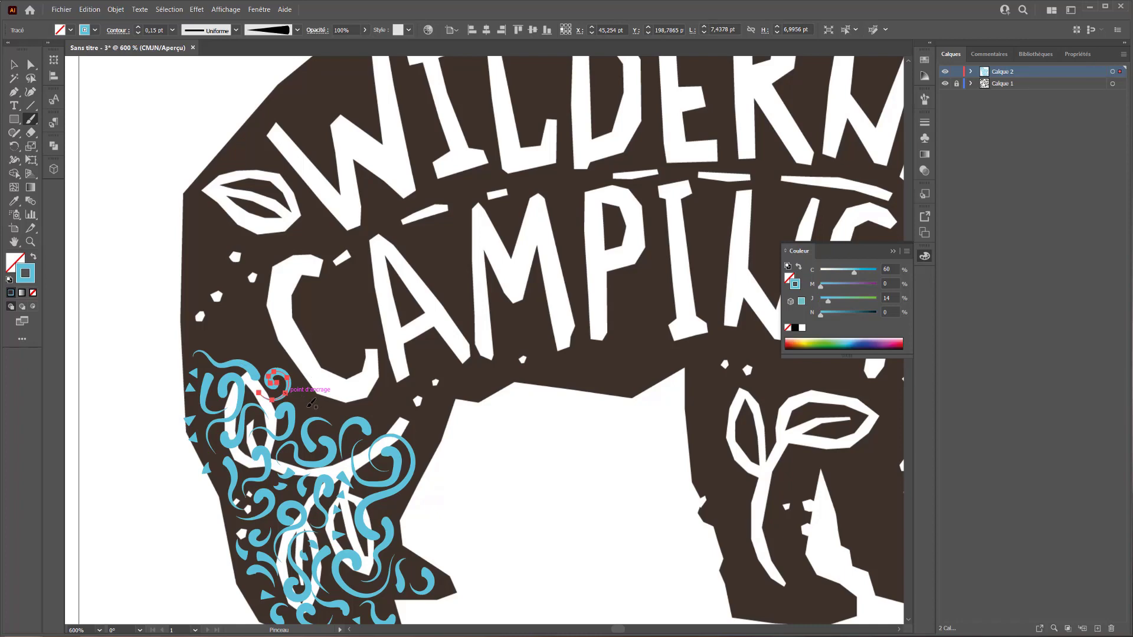
# Paint blue curls and small accents along the lower edge of the C in CAMPING and towards the bear's belly.
pyautogui.moveTo(414, 319); pyautogui.dragTo(342, 275)
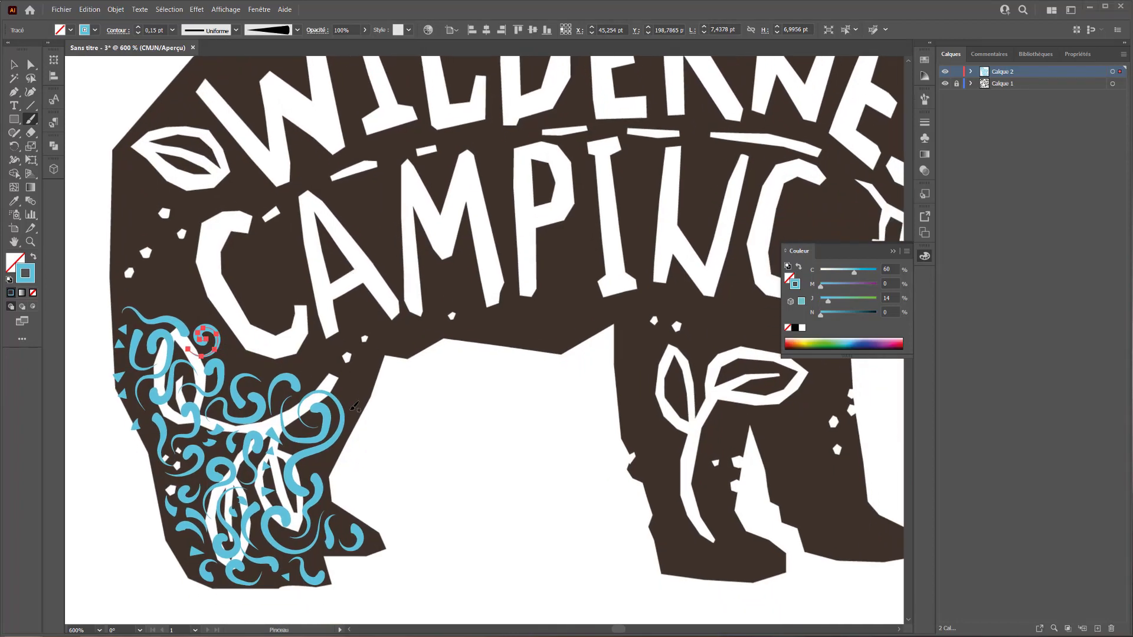
pyautogui.moveTo(355, 419)
pyautogui.mouseDown()
pyautogui.moveTo(342, 384)
pyautogui.moveTo(368, 314)
pyautogui.mouseUp()
pyautogui.moveTo(325, 354); pyautogui.dragTo(305, 339)
pyautogui.moveTo(284, 362)
pyautogui.mouseDown()
pyautogui.moveTo(234, 341)
pyautogui.moveTo(276, 344)
pyautogui.mouseUp()
pyautogui.moveTo(245, 353); pyautogui.dragTo(255, 346)
pyautogui.moveTo(243, 332); pyautogui.dragTo(224, 302)
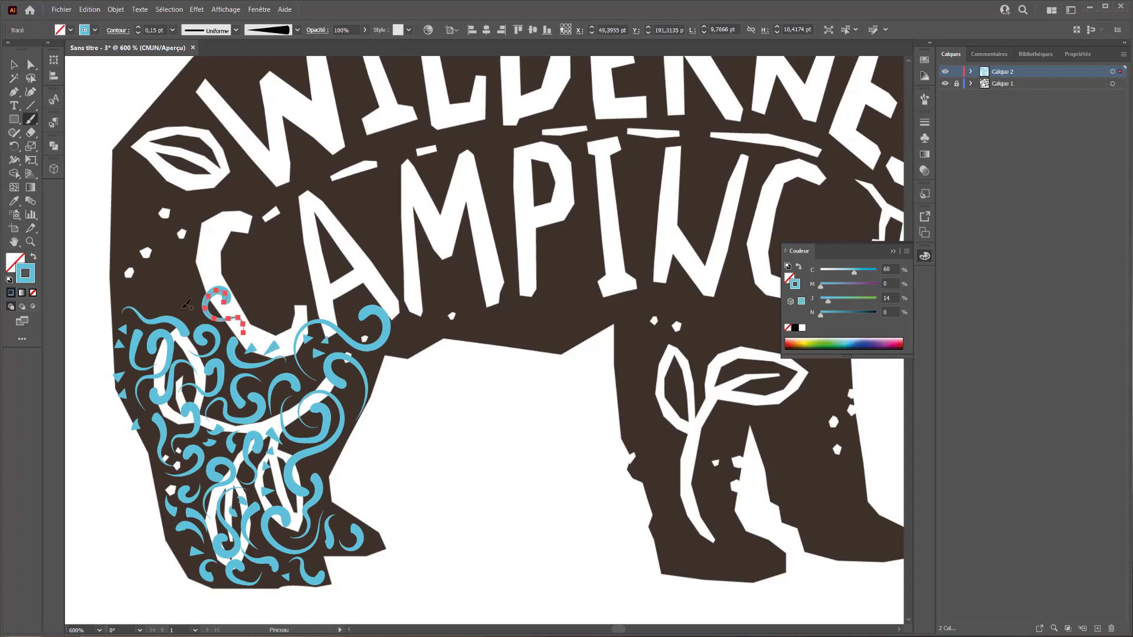
# Fill the bear's rear between the C of CAMPING and the upper leaf with blue curls and small accents.
pyautogui.moveTo(153, 300); pyautogui.dragTo(188, 291)
pyautogui.moveTo(171, 282); pyautogui.dragTo(181, 275)
pyautogui.moveTo(207, 280); pyautogui.dragTo(214, 276)
pyautogui.moveTo(220, 310); pyautogui.dragTo(215, 312)
pyautogui.moveTo(157, 290)
pyautogui.mouseDown()
pyautogui.moveTo(144, 257)
pyautogui.moveTo(181, 229)
pyautogui.mouseUp()
pyautogui.moveTo(192, 243)
pyautogui.mouseDown()
pyautogui.moveTo(219, 256)
pyautogui.moveTo(142, 252)
pyautogui.mouseUp()
pyautogui.moveTo(155, 285); pyautogui.dragTo(122, 266)
pyautogui.moveTo(121, 287); pyautogui.dragTo(144, 232)
pyautogui.moveTo(158, 207); pyautogui.dragTo(169, 144)
pyautogui.moveTo(127, 202); pyautogui.dragTo(120, 201)
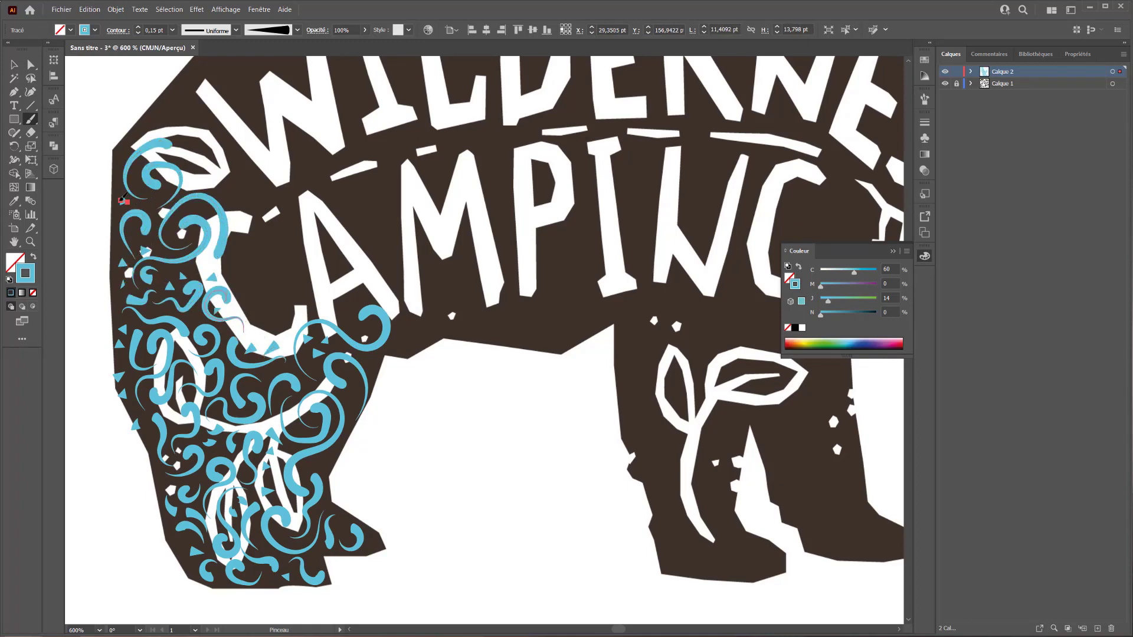
# Paint blue curls and small accents over the leaf beside the W and across the top of the C.
pyautogui.moveTo(190, 181); pyautogui.dragTo(200, 180)
pyautogui.moveTo(179, 160)
pyautogui.mouseDown()
pyautogui.moveTo(203, 158)
pyautogui.moveTo(176, 129)
pyautogui.mouseUp()
pyautogui.moveTo(174, 180); pyautogui.dragTo(112, 248)
pyautogui.moveTo(154, 299); pyautogui.dragTo(211, 252)
pyautogui.moveTo(194, 275); pyautogui.dragTo(225, 263)
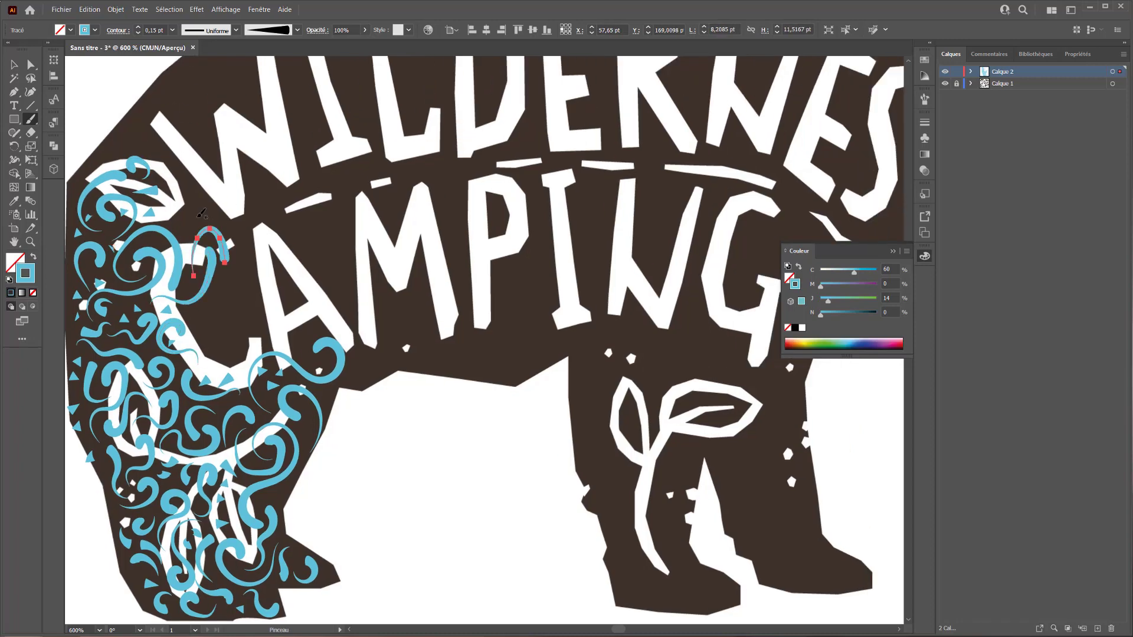
pyautogui.moveTo(178, 227)
pyautogui.mouseDown()
pyautogui.moveTo(161, 165)
pyautogui.moveTo(252, 185)
pyautogui.mouseUp()
pyautogui.moveTo(247, 167); pyautogui.dragTo(205, 176)
pyautogui.moveTo(192, 171); pyautogui.dragTo(184, 178)
pyautogui.moveTo(158, 221); pyautogui.dragTo(175, 188)
# Hide Calque 1 to examine the painted curls without the bear, and show the layer again.
pyautogui.scroll(-2, 182, 184)
pyautogui.moveTo(199, 182); pyautogui.dragTo(338, 293)
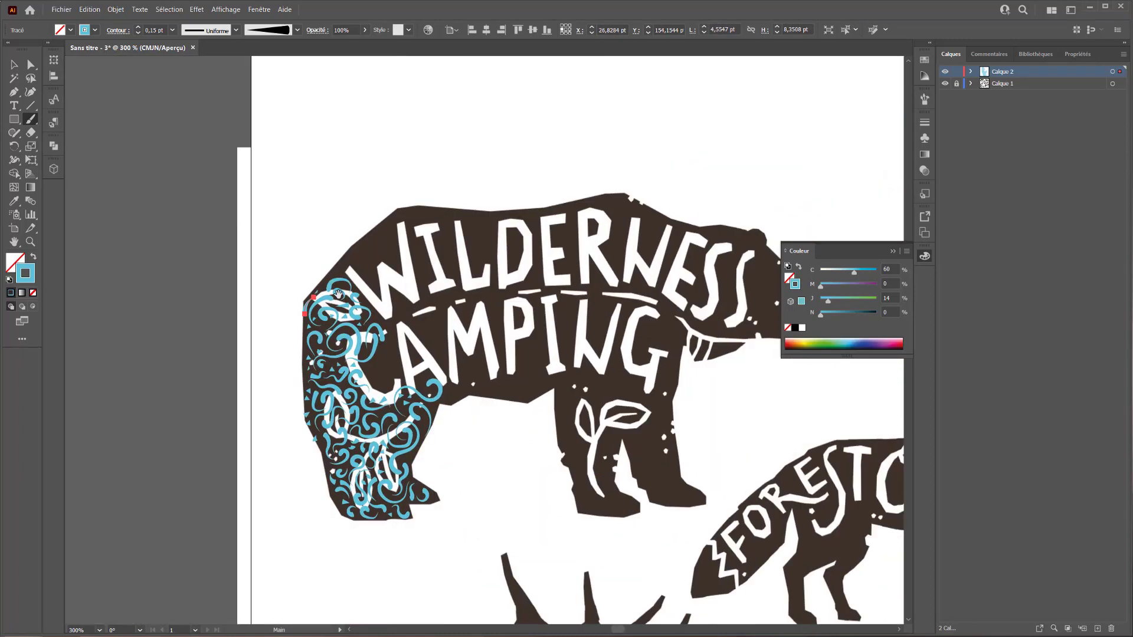
pyautogui.click(945, 84)
pyautogui.click(945, 83)
# Paint blue curls inside the C and down the first leg of the A in CAMPING.
pyautogui.moveTo(373, 391); pyautogui.dragTo(368, 367)
pyautogui.moveTo(378, 390)
pyautogui.mouseDown()
pyautogui.moveTo(421, 380)
pyautogui.moveTo(379, 372)
pyautogui.mouseUp()
pyautogui.moveTo(379, 315)
pyautogui.mouseDown()
pyautogui.moveTo(400, 326)
pyautogui.moveTo(393, 359)
pyautogui.mouseUp()
pyautogui.moveTo(400, 353)
pyautogui.mouseDown()
pyautogui.moveTo(421, 367)
pyautogui.moveTo(406, 330)
pyautogui.mouseUp()
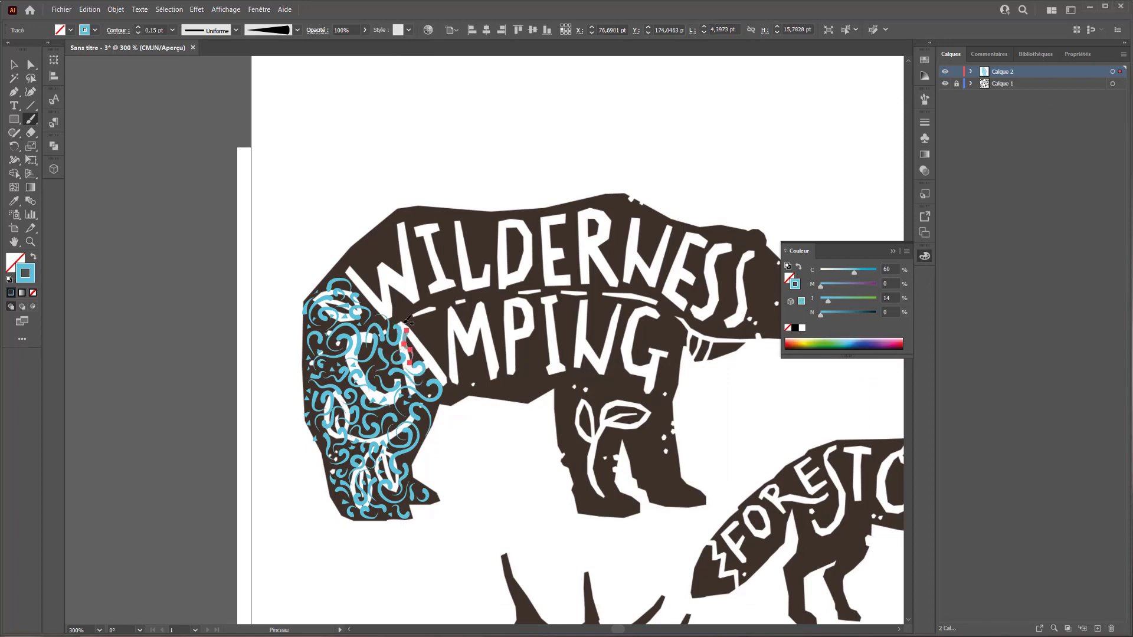
# Paint blue curls and small accents around the first stroke of the W, the upper leaf and the C.
pyautogui.scroll(3, 407, 322)
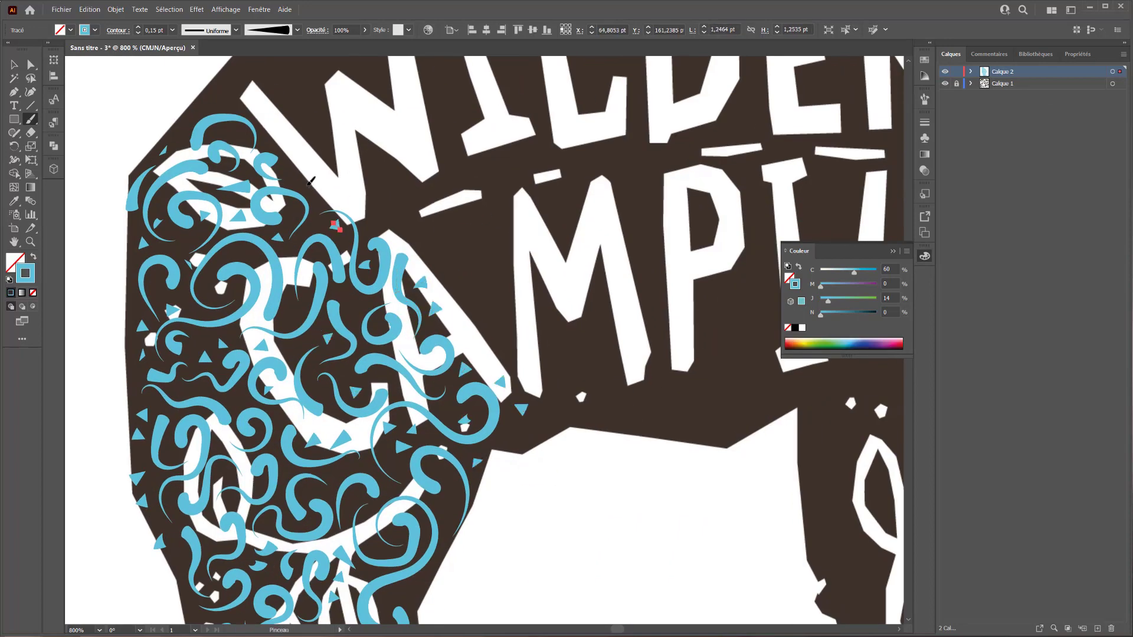
pyautogui.moveTo(302, 176); pyautogui.dragTo(302, 185)
pyautogui.moveTo(281, 137); pyautogui.dragTo(271, 136)
pyautogui.moveTo(275, 130); pyautogui.dragTo(189, 169)
pyautogui.moveTo(164, 142); pyautogui.dragTo(126, 135)
pyautogui.moveTo(159, 293); pyautogui.dragTo(165, 288)
pyautogui.moveTo(205, 363); pyautogui.dragTo(204, 354)
pyautogui.moveTo(199, 240); pyautogui.dragTo(190, 240)
# Paint blue curls and accents over the A of CAMPING and the lower part of the W above it.
pyautogui.moveTo(144, 117)
pyautogui.mouseDown()
pyautogui.moveTo(231, 208)
pyautogui.moveTo(286, 243)
pyautogui.moveTo(309, 242)
pyautogui.mouseUp()
pyautogui.moveTo(336, 279); pyautogui.dragTo(377, 374)
pyautogui.moveTo(371, 328); pyautogui.dragTo(356, 327)
pyautogui.moveTo(368, 348); pyautogui.dragTo(376, 347)
pyautogui.moveTo(279, 213)
pyautogui.mouseDown()
pyautogui.moveTo(271, 83)
pyautogui.moveTo(286, 174)
pyautogui.mouseUp()
pyautogui.moveTo(257, 161); pyautogui.dragTo(239, 165)
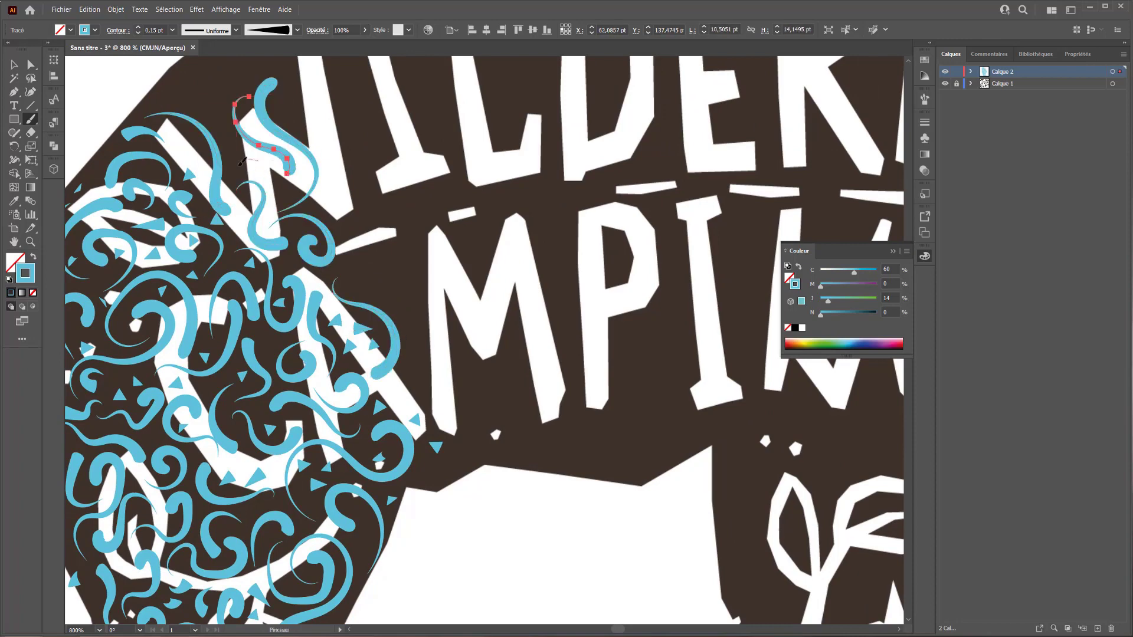
# Paint blue curls over the W of WILDERNESS and up towards the edge of the bear's back.
pyautogui.moveTo(299, 186); pyautogui.dragTo(287, 200)
pyautogui.moveTo(230, 145); pyautogui.dragTo(186, 100)
pyautogui.moveTo(250, 125); pyautogui.dragTo(301, 266)
pyautogui.moveTo(277, 242)
pyautogui.mouseDown()
pyautogui.moveTo(240, 217)
pyautogui.moveTo(310, 152)
pyautogui.mouseUp()
pyautogui.moveTo(307, 172)
pyautogui.mouseDown()
pyautogui.moveTo(381, 125)
pyautogui.moveTo(365, 224)
pyautogui.mouseUp()
pyautogui.moveTo(336, 246); pyautogui.dragTo(388, 246)
# Paint blue curls and a small accent around the I of WILDERNESS, undoing one misplaced stroke.
pyautogui.moveTo(407, 163)
pyautogui.mouseDown()
pyautogui.moveTo(411, 256)
pyautogui.moveTo(440, 181)
pyautogui.mouseUp()
pyautogui.hotkey('ctrl', 'z')
pyautogui.moveTo(390, 266); pyautogui.dragTo(449, 242)
pyautogui.moveTo(438, 266)
pyautogui.mouseDown()
pyautogui.moveTo(439, 186)
pyautogui.moveTo(408, 187)
pyautogui.mouseUp()
pyautogui.moveTo(421, 181); pyautogui.dragTo(405, 141)
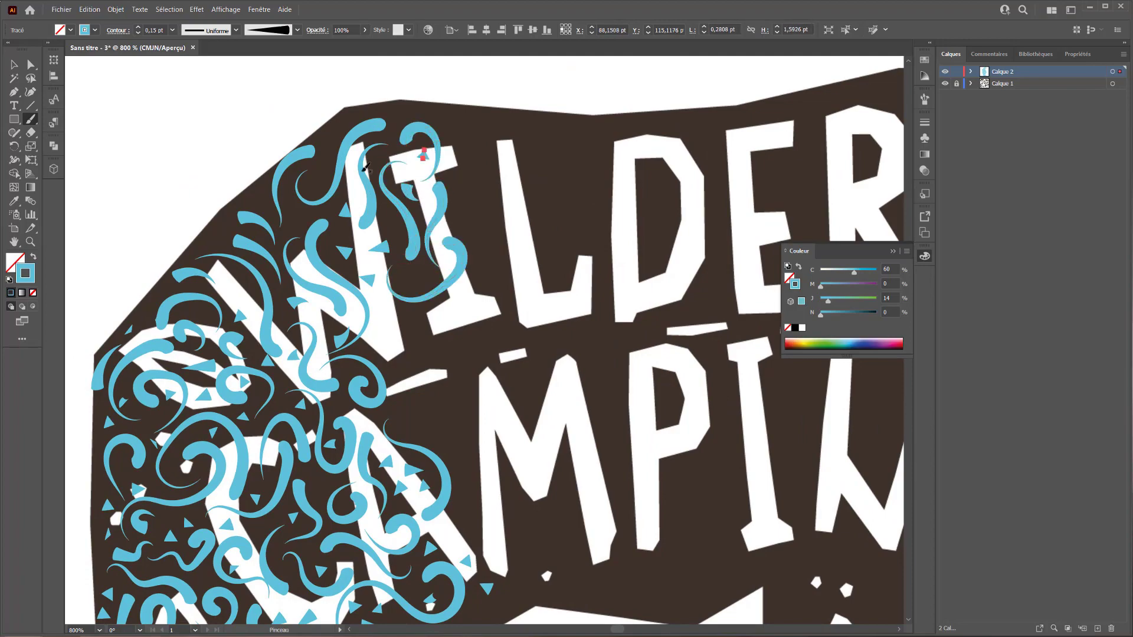
# Fill the area from the W of WILDERNESS down to the A and M of CAMPING with blue curls and accents.
pyautogui.moveTo(309, 182); pyautogui.dragTo(319, 183)
pyautogui.moveTo(335, 124); pyautogui.dragTo(334, 137)
pyautogui.moveTo(256, 189); pyautogui.dragTo(219, 227)
pyautogui.moveTo(356, 310); pyautogui.dragTo(397, 446)
pyautogui.moveTo(368, 404); pyautogui.dragTo(361, 421)
pyautogui.moveTo(403, 416)
pyautogui.mouseDown()
pyautogui.moveTo(470, 486)
pyautogui.moveTo(453, 474)
pyautogui.mouseUp()
pyautogui.moveTo(427, 509)
pyautogui.mouseDown()
pyautogui.moveTo(501, 546)
pyautogui.moveTo(503, 446)
pyautogui.mouseUp()
pyautogui.moveTo(454, 448); pyautogui.dragTo(489, 497)
# Paint small blue accents and curls around the lower end of the I, between WILDERNESS and CAMPING.
pyautogui.moveTo(483, 433); pyautogui.dragTo(471, 424)
pyautogui.moveTo(432, 424); pyautogui.dragTo(441, 423)
pyautogui.moveTo(432, 404); pyautogui.dragTo(417, 404)
pyautogui.moveTo(438, 379)
pyautogui.mouseDown()
pyautogui.moveTo(453, 383)
pyautogui.moveTo(447, 281)
pyautogui.mouseUp()
pyautogui.moveTo(421, 313); pyautogui.dragTo(414, 305)
pyautogui.moveTo(376, 354); pyautogui.dragTo(367, 347)
pyautogui.moveTo(352, 259); pyautogui.dragTo(365, 257)
# Paint blue curls and accents over the I and L of WILDERNESS up to the back, undoing two misplaced strokes.
pyautogui.moveTo(355, 192); pyautogui.dragTo(353, 205)
pyautogui.moveTo(332, 158); pyautogui.dragTo(379, 232)
pyautogui.moveTo(375, 245); pyautogui.dragTo(384, 292)
pyautogui.moveTo(393, 302)
pyautogui.mouseDown()
pyautogui.moveTo(399, 353)
pyautogui.moveTo(427, 348)
pyautogui.mouseUp()
pyautogui.moveTo(429, 332)
pyautogui.mouseDown()
pyautogui.moveTo(401, 255)
pyautogui.moveTo(407, 275)
pyautogui.mouseUp()
pyautogui.hotkey('ctrl', 'z')
pyautogui.moveTo(384, 168)
pyautogui.mouseDown()
pyautogui.moveTo(410, 262)
pyautogui.moveTo(403, 248)
pyautogui.mouseUp()
pyautogui.hotkey('ctrl', 'z')
pyautogui.moveTo(426, 165)
pyautogui.mouseDown()
pyautogui.moveTo(439, 169)
pyautogui.moveTo(395, 178)
pyautogui.mouseUp()
pyautogui.moveTo(317, 153); pyautogui.dragTo(306, 150)
# Paint blue curls and small accents around the foot of the L and over the M of CAMPING.
pyautogui.moveTo(426, 226); pyautogui.dragTo(436, 234)
pyautogui.moveTo(431, 316); pyautogui.dragTo(423, 392)
pyautogui.moveTo(415, 415)
pyautogui.mouseDown()
pyautogui.moveTo(392, 452)
pyautogui.moveTo(459, 408)
pyautogui.mouseUp()
pyautogui.moveTo(419, 428); pyautogui.dragTo(429, 415)
pyautogui.moveTo(426, 462)
pyautogui.mouseDown()
pyautogui.moveTo(461, 457)
pyautogui.moveTo(485, 499)
pyautogui.mouseUp()
pyautogui.moveTo(469, 449)
pyautogui.mouseDown()
pyautogui.moveTo(484, 396)
pyautogui.moveTo(502, 463)
pyautogui.mouseUp()
pyautogui.moveTo(497, 490); pyautogui.dragTo(475, 336)
# Paint long blue curls along the bear's belly and over the lower ends of the M and P.
pyautogui.moveTo(367, 451); pyautogui.dragTo(404, 451)
pyautogui.moveTo(347, 498); pyautogui.dragTo(524, 455)
pyautogui.moveTo(538, 474); pyautogui.dragTo(474, 444)
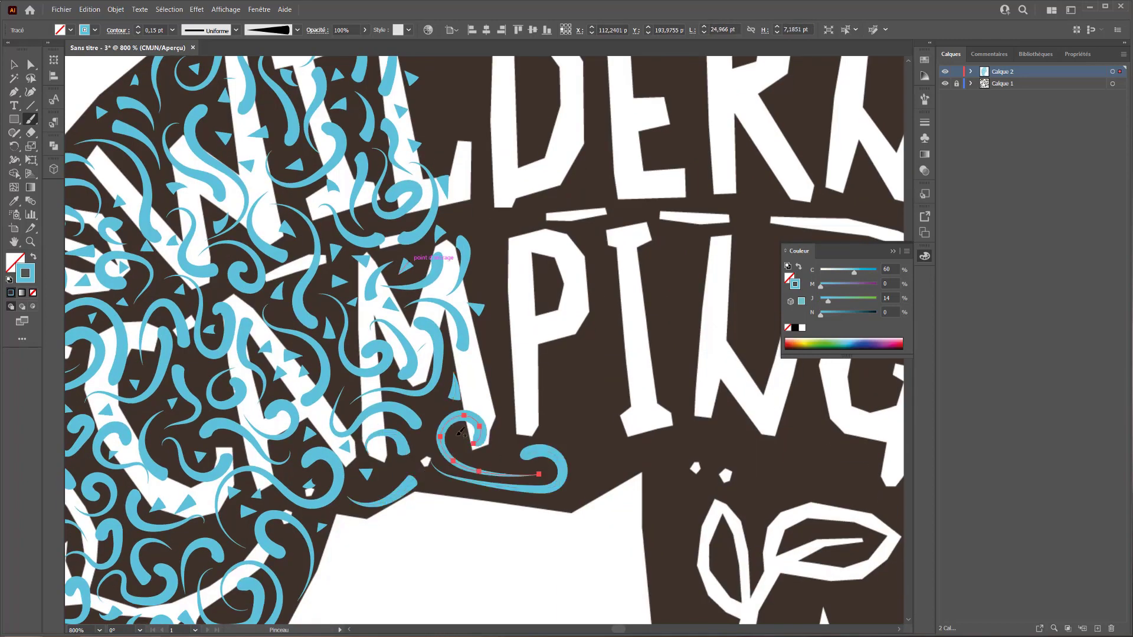
pyautogui.moveTo(423, 410); pyautogui.dragTo(433, 406)
pyautogui.moveTo(474, 458)
pyautogui.mouseDown()
pyautogui.moveTo(479, 353)
pyautogui.moveTo(533, 433)
pyautogui.mouseUp()
pyautogui.moveTo(551, 435); pyautogui.dragTo(604, 474)
pyautogui.moveTo(508, 465); pyautogui.dragTo(462, 440)
pyautogui.moveTo(419, 446); pyautogui.dragTo(421, 457)
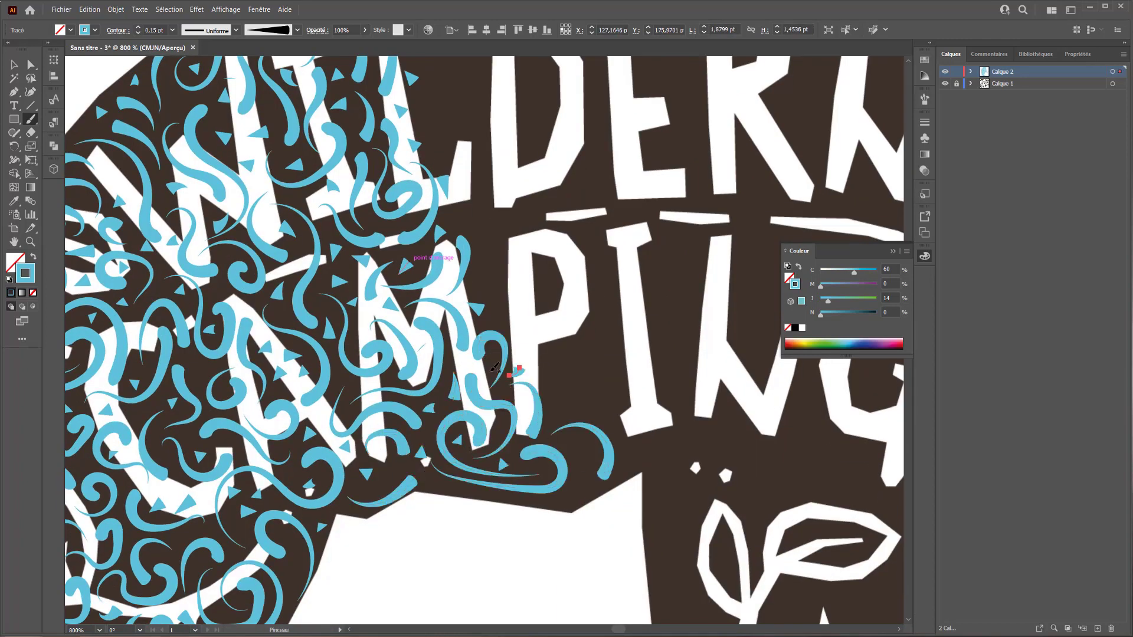
# Paint small blue accents beside the M and P, and curls between the L and D of WILDERNESS.
pyautogui.moveTo(480, 376); pyautogui.dragTo(489, 372)
pyautogui.moveTo(494, 310); pyautogui.dragTo(497, 319)
pyautogui.scroll(4, 460, 377)
pyautogui.moveTo(457, 377); pyautogui.dragTo(458, 387)
pyautogui.moveTo(422, 275); pyautogui.dragTo(416, 269)
pyautogui.moveTo(405, 226); pyautogui.dragTo(417, 195)
pyautogui.moveTo(420, 173)
pyautogui.mouseDown()
pyautogui.moveTo(464, 254)
pyautogui.moveTo(449, 264)
pyautogui.mouseUp()
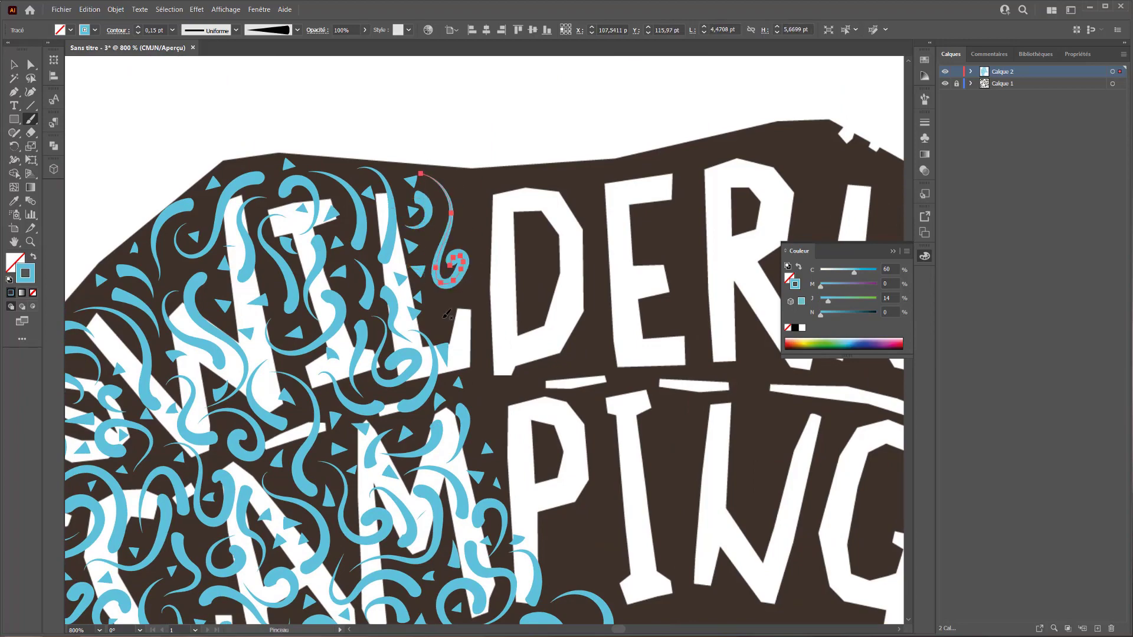
pyautogui.moveTo(476, 317); pyautogui.dragTo(458, 354)
# Hide Calque 1 to check the overall curl pattern on its own, and show the layer again.
pyautogui.scroll(-1, 502, 331)
pyautogui.scroll(-4, 502, 354)
pyautogui.click(945, 83)
pyautogui.click(945, 83)
pyautogui.scroll(3, 475, 519)
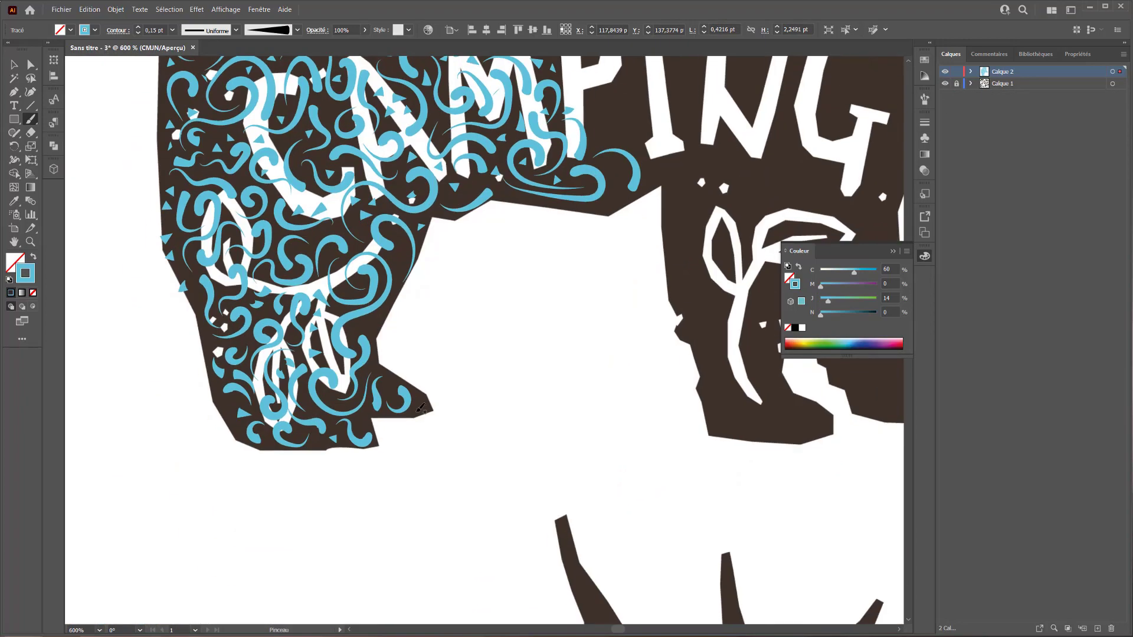
# Add small blue accents at the tip of the hind paw and paint curls from the belly onto the front leg.
pyautogui.moveTo(420, 416); pyautogui.dragTo(421, 408)
pyautogui.moveTo(382, 392); pyautogui.dragTo(389, 392)
pyautogui.moveTo(606, 159); pyautogui.dragTo(338, 323)
pyautogui.moveTo(339, 324); pyautogui.dragTo(345, 357)
pyautogui.moveTo(397, 383)
pyautogui.mouseDown()
pyautogui.moveTo(424, 415)
pyautogui.moveTo(430, 291)
pyautogui.mouseUp()
# Paint blue curls and small accents over the lower part and paw of the nearest front leg.
pyautogui.moveTo(429, 291); pyautogui.dragTo(432, 410)
pyautogui.moveTo(446, 418)
pyautogui.mouseDown()
pyautogui.moveTo(449, 460)
pyautogui.moveTo(487, 461)
pyautogui.mouseUp()
pyautogui.moveTo(483, 490); pyautogui.dragTo(566, 480)
pyautogui.moveTo(551, 480); pyautogui.dragTo(543, 481)
pyautogui.moveTo(552, 473); pyautogui.dragTo(565, 469)
pyautogui.moveTo(548, 465)
pyautogui.mouseDown()
pyautogui.moveTo(518, 382)
pyautogui.moveTo(473, 376)
pyautogui.mouseUp()
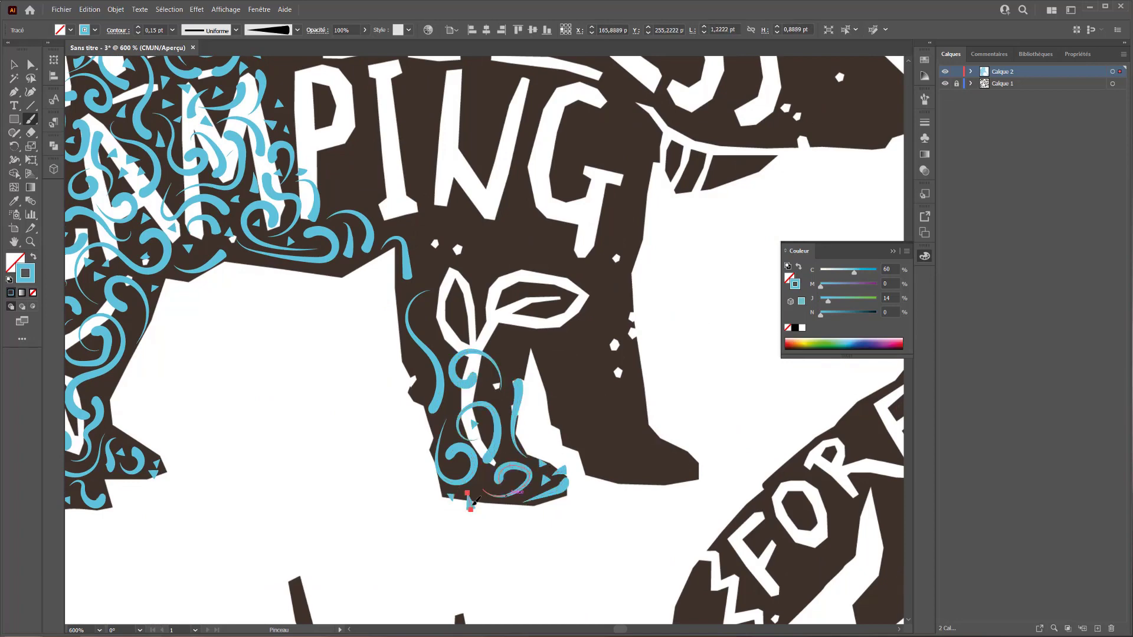
# Paint small blue accents up the rear edge of the front leg and curls around its upper part.
pyautogui.moveTo(506, 443); pyautogui.dragTo(503, 448)
pyautogui.moveTo(447, 437); pyautogui.dragTo(448, 427)
pyautogui.moveTo(426, 389); pyautogui.dragTo(415, 391)
pyautogui.moveTo(421, 370); pyautogui.dragTo(412, 366)
pyautogui.moveTo(399, 302); pyautogui.dragTo(454, 258)
pyautogui.moveTo(468, 261)
pyautogui.mouseDown()
pyautogui.moveTo(435, 339)
pyautogui.moveTo(451, 321)
pyautogui.mouseUp()
# Paint blue curls and small accents over and around the P of CAMPING.
pyautogui.moveTo(380, 233)
pyautogui.mouseDown()
pyautogui.moveTo(413, 320)
pyautogui.moveTo(371, 270)
pyautogui.moveTo(375, 240)
pyautogui.mouseUp()
pyautogui.moveTo(338, 254); pyautogui.dragTo(357, 230)
pyautogui.moveTo(370, 222); pyautogui.dragTo(381, 219)
pyautogui.moveTo(317, 167); pyautogui.dragTo(315, 168)
pyautogui.moveTo(359, 184); pyautogui.dragTo(357, 195)
pyautogui.moveTo(346, 131); pyautogui.dragTo(347, 140)
pyautogui.moveTo(342, 173); pyautogui.dragTo(352, 169)
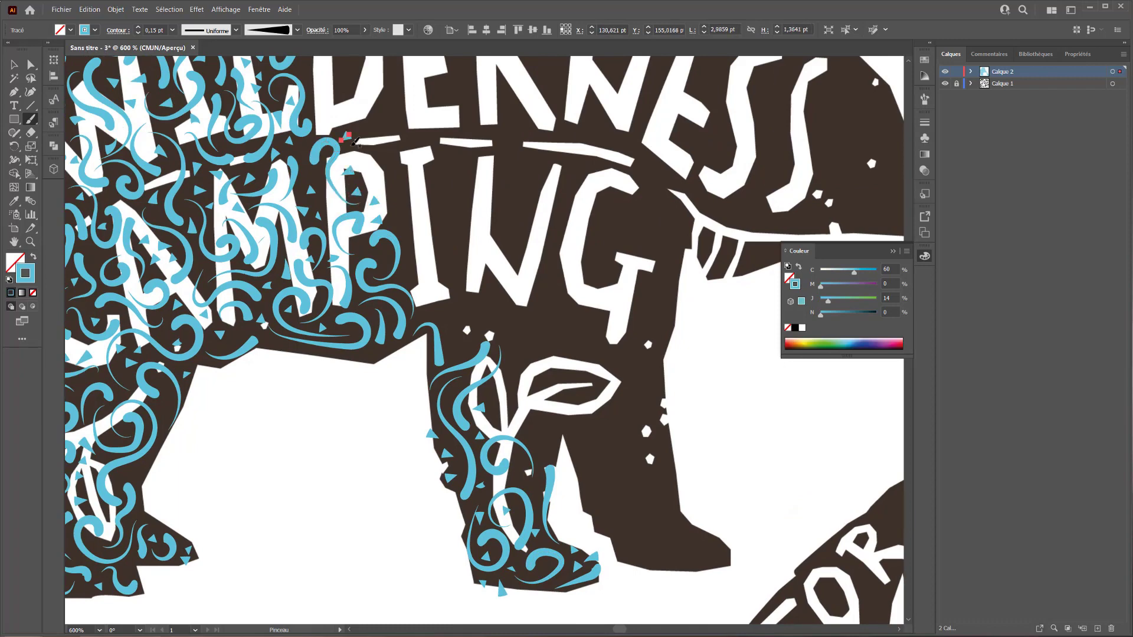
# Fill the top of the front leg and the area around its leaf stem with blue curls and accents.
pyautogui.moveTo(448, 295); pyautogui.dragTo(387, 240)
pyautogui.moveTo(284, 101); pyautogui.dragTo(331, 159)
pyautogui.moveTo(240, 169); pyautogui.dragTo(241, 180)
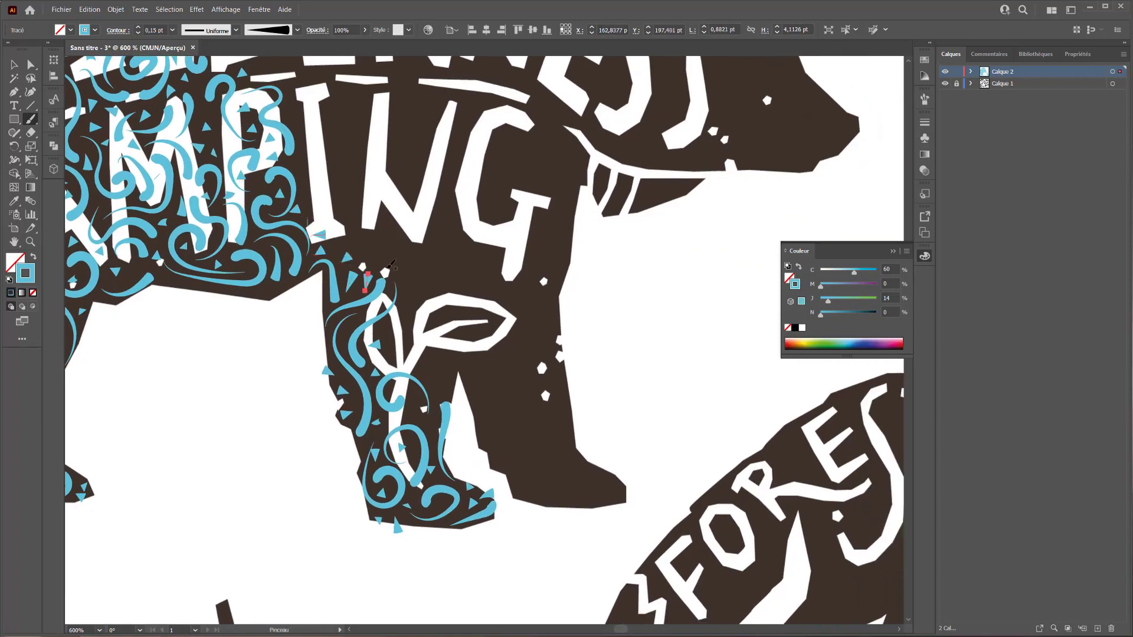
pyautogui.moveTo(407, 419); pyautogui.dragTo(429, 427)
pyautogui.moveTo(405, 401); pyautogui.dragTo(415, 401)
pyautogui.moveTo(435, 398); pyautogui.dragTo(442, 371)
pyautogui.moveTo(386, 367); pyautogui.dragTo(421, 357)
pyautogui.moveTo(387, 346)
pyautogui.mouseDown()
pyautogui.moveTo(414, 319)
pyautogui.moveTo(408, 270)
pyautogui.mouseUp()
# Paint a long blue curl and small accents along the rear edge of the bear's other front leg.
pyautogui.moveTo(467, 365); pyautogui.dragTo(325, 320)
pyautogui.moveTo(323, 320); pyautogui.dragTo(368, 383)
pyautogui.moveTo(337, 348); pyautogui.dragTo(333, 358)
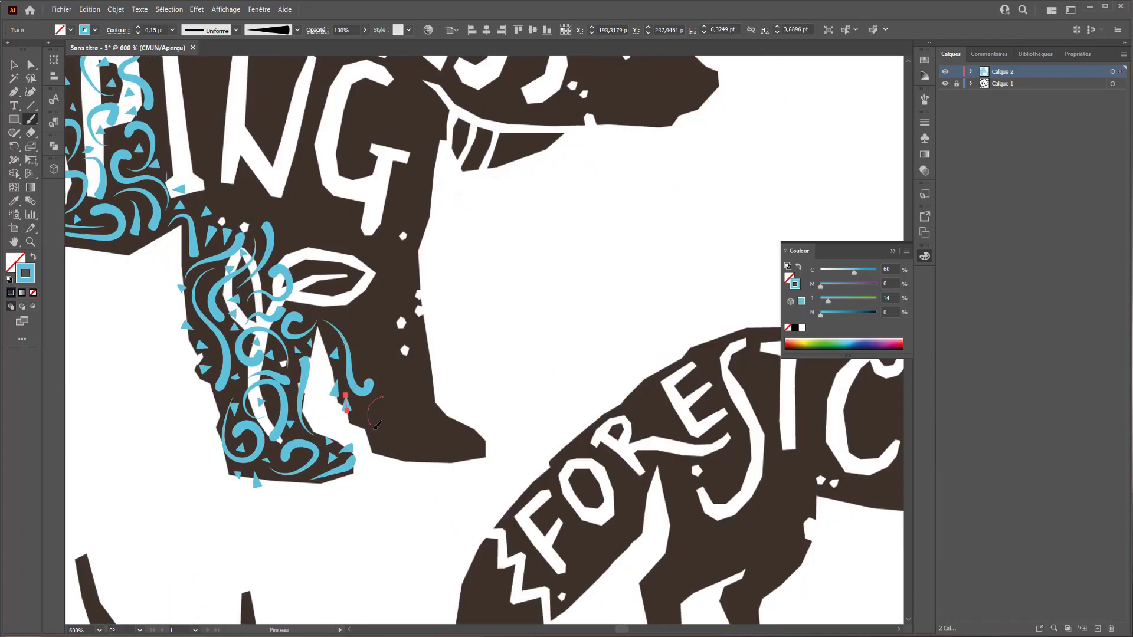
# Fill the bear's forward front paw with blue curls and small accents.
pyautogui.moveTo(374, 429); pyautogui.dragTo(411, 436)
pyautogui.moveTo(388, 435)
pyautogui.mouseDown()
pyautogui.moveTo(469, 430)
pyautogui.moveTo(449, 455)
pyautogui.moveTo(422, 398)
pyautogui.mouseUp()
pyautogui.hotkey('ctrl', 'z')
pyautogui.moveTo(448, 421); pyautogui.dragTo(450, 457)
pyautogui.moveTo(448, 438)
pyautogui.mouseDown()
pyautogui.moveTo(485, 457)
pyautogui.moveTo(483, 423)
pyautogui.moveTo(434, 413)
pyautogui.mouseUp()
pyautogui.moveTo(436, 464); pyautogui.dragTo(433, 471)
pyautogui.moveTo(371, 449); pyautogui.dragTo(366, 454)
# Paint blue curls up the forward front leg and around the pointed end of the leaf.
pyautogui.moveTo(375, 374)
pyautogui.mouseDown()
pyautogui.moveTo(387, 387)
pyautogui.moveTo(395, 374)
pyautogui.mouseUp()
pyautogui.moveTo(361, 369)
pyautogui.mouseDown()
pyautogui.moveTo(381, 335)
pyautogui.moveTo(373, 305)
pyautogui.mouseUp()
pyautogui.moveTo(378, 323); pyautogui.dragTo(379, 278)
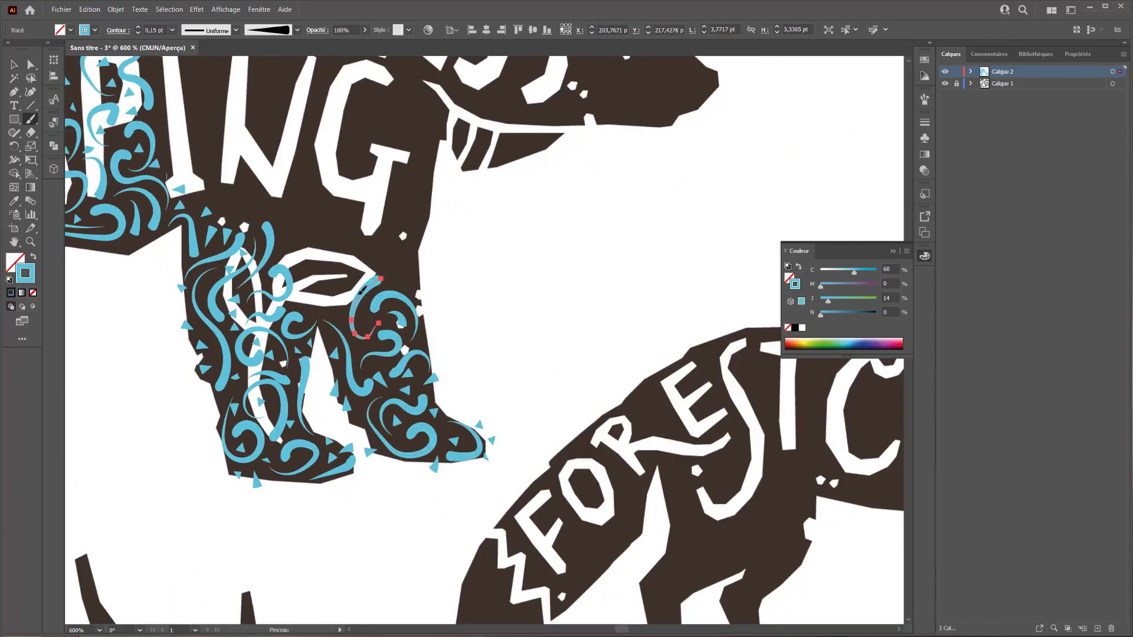
pyautogui.hotkey('ctrl', 'z')
pyautogui.moveTo(344, 315); pyautogui.dragTo(309, 310)
pyautogui.moveTo(296, 298); pyautogui.dragTo(304, 242)
pyautogui.moveTo(336, 298); pyautogui.dragTo(401, 274)
pyautogui.moveTo(400, 287); pyautogui.dragTo(379, 235)
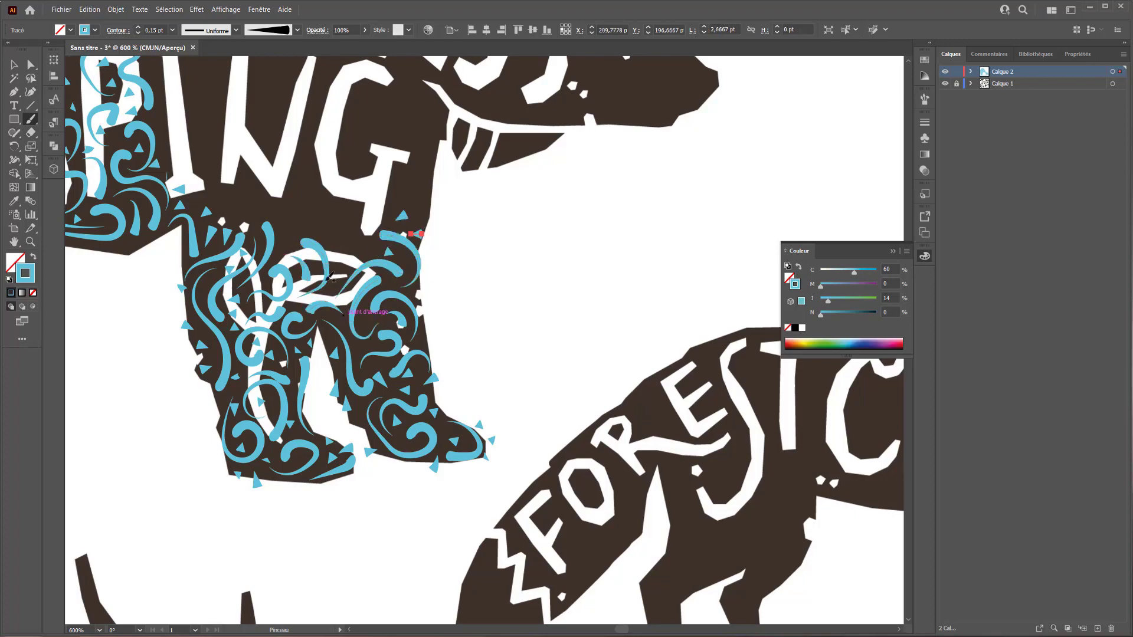
# Add blue accents and a curl above the leaf, and preview the pattern with the reference layer Calque 1 hidden.
pyautogui.moveTo(290, 235); pyautogui.dragTo(288, 249)
pyautogui.moveTo(358, 235); pyautogui.dragTo(358, 246)
pyautogui.moveTo(366, 236); pyautogui.dragTo(405, 269)
pyautogui.hotkey('ctrl', '-')
pyautogui.hotkey('ctrl', '-')
pyautogui.click(945, 84)
pyautogui.click(945, 83)
pyautogui.moveTo(388, 194); pyautogui.dragTo(391, 238)
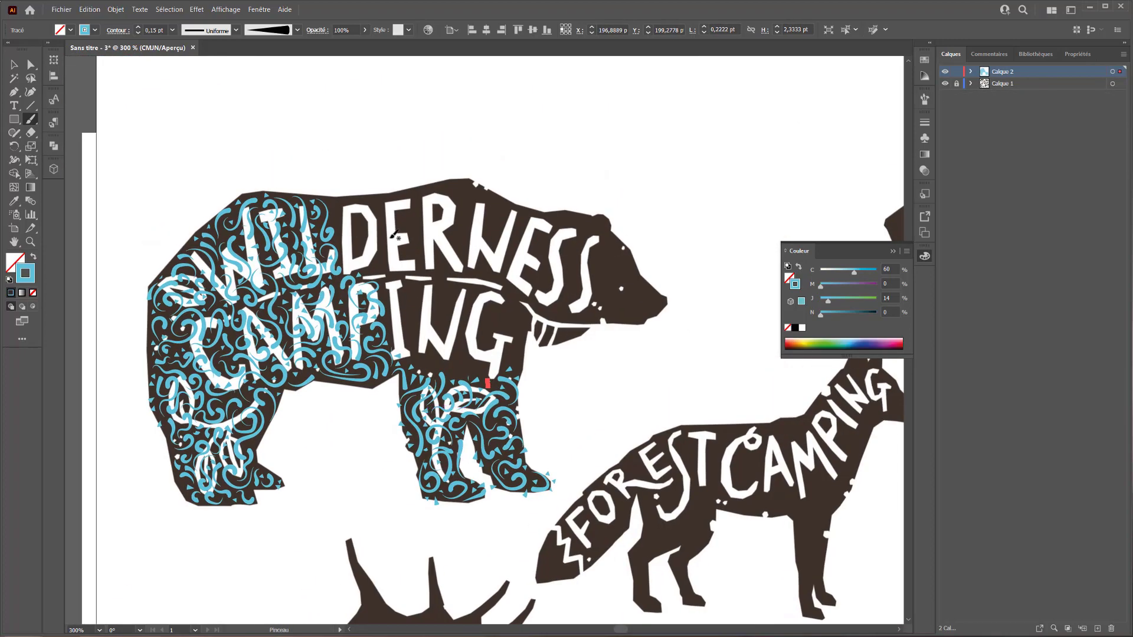
pyautogui.moveTo(329, 206)
pyautogui.mouseDown()
pyautogui.moveTo(370, 247)
pyautogui.moveTo(373, 229)
pyautogui.mouseUp()
pyautogui.hotkey('ctrl', 'z')
pyautogui.hotkey('ctrl', 'z')
# Paint blue curls and accents over the D of WILDERNESS and in the gap beside it.
pyautogui.moveTo(372, 221); pyautogui.dragTo(389, 199)
pyautogui.hotkey('ctrl', '+')
pyautogui.hotkey('ctrl', '+')
pyautogui.hotkey('ctrl', '+')
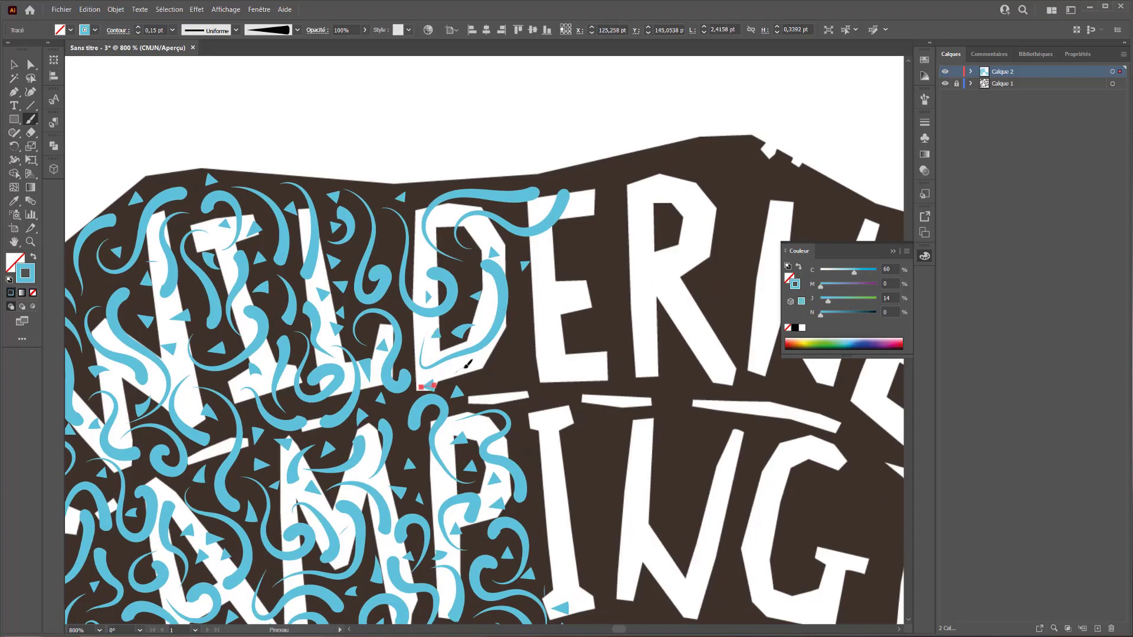
pyautogui.moveTo(541, 290); pyautogui.dragTo(522, 295)
pyautogui.moveTo(512, 334); pyautogui.dragTo(499, 406)
# Cover the E after the D of WILDERNESS with blue curls, reaching the top of the R.
pyautogui.moveTo(550, 253); pyautogui.dragTo(539, 302)
pyautogui.moveTo(591, 191)
pyautogui.mouseDown()
pyautogui.moveTo(547, 200)
pyautogui.moveTo(568, 232)
pyautogui.mouseUp()
pyautogui.moveTo(566, 318); pyautogui.dragTo(591, 256)
pyautogui.moveTo(624, 271); pyautogui.dragTo(540, 336)
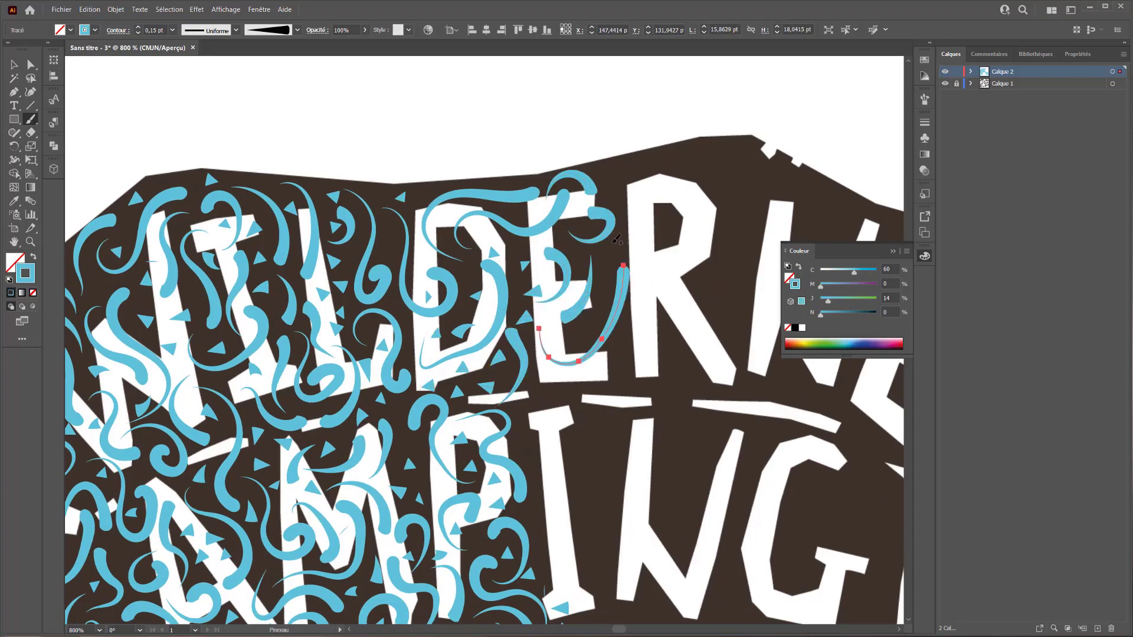
pyautogui.moveTo(623, 186); pyautogui.dragTo(613, 245)
pyautogui.moveTo(685, 187); pyautogui.dragTo(659, 187)
# Paint blue curls and an accent in the band between the E of WILDERNESS and the I of CAMPING.
pyautogui.moveTo(525, 366); pyautogui.dragTo(437, 274)
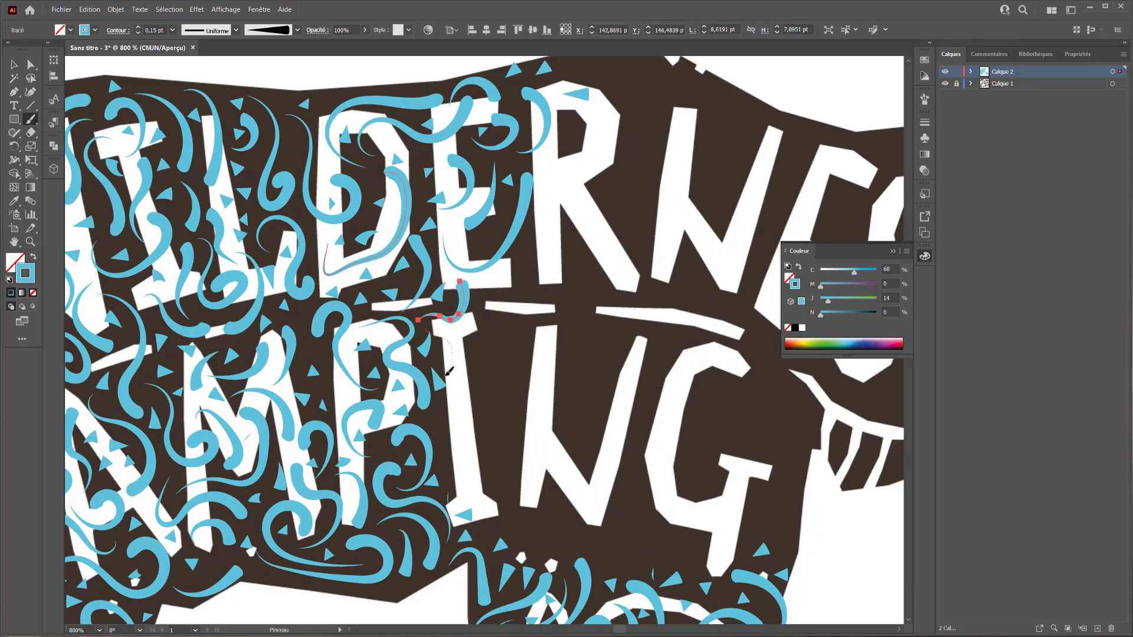
pyautogui.moveTo(473, 343); pyautogui.dragTo(487, 289)
pyautogui.moveTo(558, 298); pyautogui.dragTo(507, 333)
pyautogui.moveTo(452, 225); pyautogui.dragTo(449, 232)
pyautogui.moveTo(325, 167); pyautogui.dragTo(358, 249)
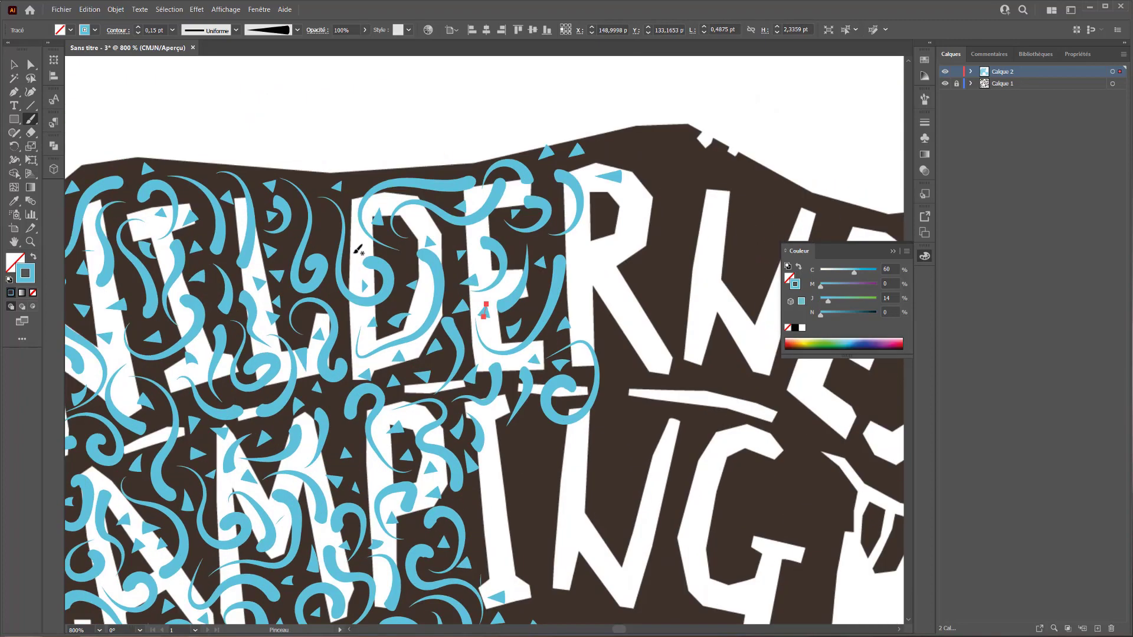
# Paint blue curls over the R of WILDERNESS and along the bear's back above it.
pyautogui.moveTo(580, 169); pyautogui.dragTo(708, 160)
pyautogui.moveTo(615, 156)
pyautogui.mouseDown()
pyautogui.moveTo(634, 207)
pyautogui.moveTo(685, 221)
pyautogui.mouseUp()
pyautogui.moveTo(604, 236); pyautogui.dragTo(644, 233)
pyautogui.moveTo(571, 244); pyautogui.dragTo(611, 339)
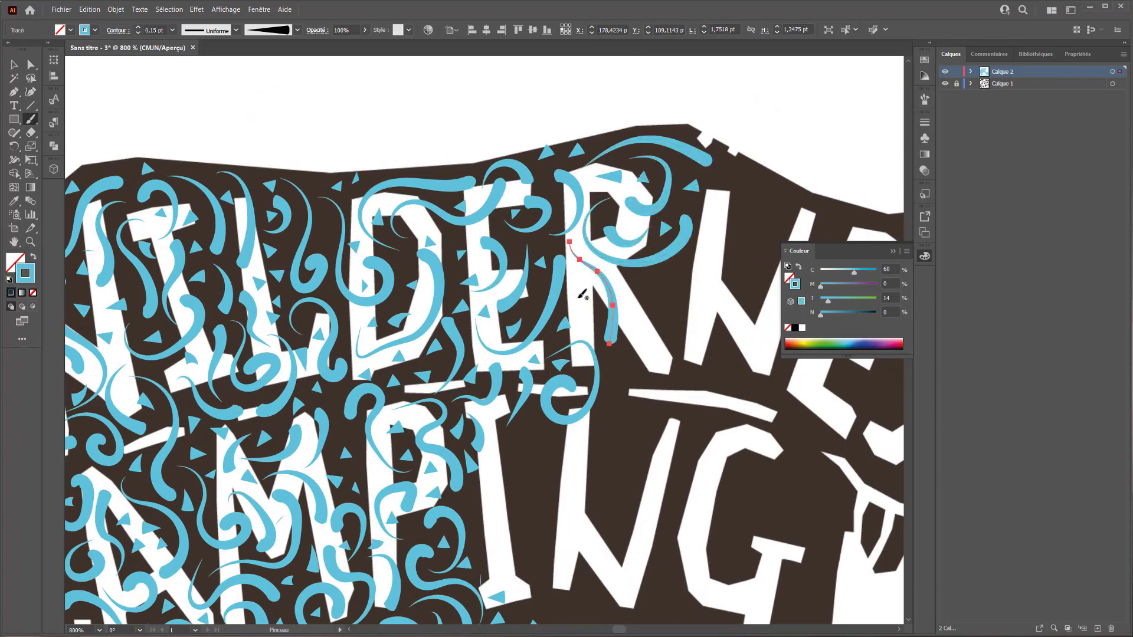
pyautogui.moveTo(577, 281); pyautogui.dragTo(584, 325)
# Fill the I of CAMPING and the start of its N with blue curls and accents.
pyautogui.moveTo(567, 366); pyautogui.dragTo(450, 216)
pyautogui.moveTo(421, 281); pyautogui.dragTo(379, 405)
pyautogui.moveTo(378, 337); pyautogui.dragTo(370, 391)
pyautogui.moveTo(383, 367); pyautogui.dragTo(444, 282)
pyautogui.moveTo(451, 337); pyautogui.dragTo(411, 431)
pyautogui.moveTo(439, 393)
pyautogui.mouseDown()
pyautogui.moveTo(453, 410)
pyautogui.moveTo(394, 459)
pyautogui.mouseUp()
pyautogui.moveTo(419, 461); pyautogui.dragTo(458, 489)
pyautogui.moveTo(477, 500); pyautogui.dragTo(475, 413)
# Paint blue curls below and across the N of CAMPING.
pyautogui.moveTo(496, 483); pyautogui.dragTo(593, 472)
pyautogui.moveTo(571, 470); pyautogui.dragTo(507, 422)
pyautogui.moveTo(532, 435)
pyautogui.mouseDown()
pyautogui.moveTo(544, 423)
pyautogui.moveTo(502, 394)
pyautogui.mouseUp()
pyautogui.moveTo(491, 407); pyautogui.dragTo(447, 389)
pyautogui.moveTo(471, 277)
pyautogui.mouseDown()
pyautogui.moveTo(451, 325)
pyautogui.moveTo(503, 336)
pyautogui.moveTo(473, 326)
pyautogui.mouseUp()
# Cover the G of CAMPING with blue curls and small accents along its outer side.
pyautogui.moveTo(520, 376); pyautogui.dragTo(614, 432)
pyautogui.moveTo(557, 403); pyautogui.dragTo(540, 408)
pyautogui.moveTo(548, 385); pyautogui.dragTo(535, 387)
pyautogui.moveTo(574, 441)
pyautogui.mouseDown()
pyautogui.moveTo(663, 451)
pyautogui.moveTo(633, 501)
pyautogui.mouseUp()
pyautogui.moveTo(662, 473)
pyautogui.mouseDown()
pyautogui.moveTo(715, 372)
pyautogui.moveTo(680, 440)
pyautogui.mouseUp()
pyautogui.moveTo(659, 426); pyautogui.dragTo(638, 437)
pyautogui.moveTo(653, 415); pyautogui.dragTo(631, 414)
pyautogui.moveTo(661, 369); pyautogui.dragTo(652, 352)
# Add blue curls and accents between the G of CAMPING and the lettering of WILDERNESS above it.
pyautogui.moveTo(600, 416)
pyautogui.mouseDown()
pyautogui.moveTo(648, 334)
pyautogui.moveTo(556, 351)
pyautogui.mouseUp()
pyautogui.moveTo(549, 332)
pyautogui.mouseDown()
pyautogui.moveTo(540, 304)
pyautogui.moveTo(560, 236)
pyautogui.moveTo(543, 214)
pyautogui.mouseUp()
pyautogui.moveTo(530, 196); pyautogui.dragTo(520, 196)
pyautogui.moveTo(511, 166)
pyautogui.mouseDown()
pyautogui.moveTo(508, 133)
pyautogui.moveTo(526, 181)
pyautogui.mouseUp()
pyautogui.moveTo(599, 130)
pyautogui.mouseDown()
pyautogui.moveTo(434, 269)
pyautogui.moveTo(430, 209)
pyautogui.mouseUp()
# Paint blue curls and small accents over the N of WILDERNESS.
pyautogui.moveTo(438, 148); pyautogui.dragTo(449, 235)
pyautogui.moveTo(498, 186); pyautogui.dragTo(500, 187)
pyautogui.moveTo(463, 221); pyautogui.dragTo(465, 248)
pyautogui.moveTo(443, 252); pyautogui.dragTo(421, 285)
pyautogui.moveTo(400, 309)
pyautogui.mouseDown()
pyautogui.moveTo(404, 327)
pyautogui.moveTo(434, 342)
pyautogui.mouseUp()
pyautogui.moveTo(423, 308); pyautogui.dragTo(464, 352)
pyautogui.moveTo(448, 267); pyautogui.dragTo(493, 251)
pyautogui.moveTo(481, 219); pyautogui.dragTo(519, 253)
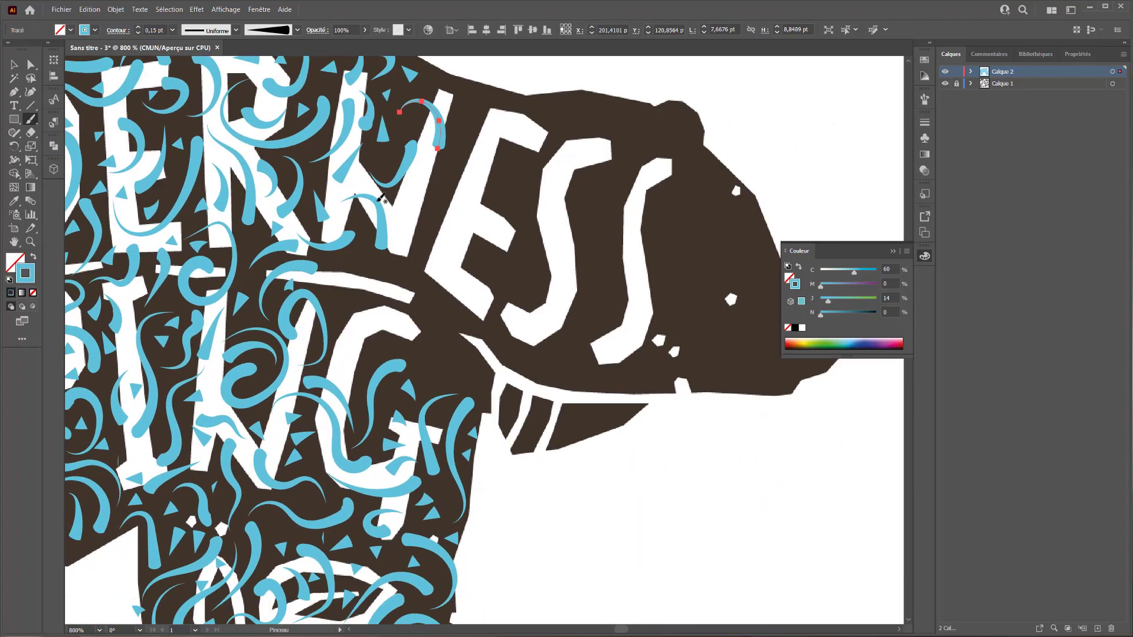
# Paint blue curls and accents past the N of WILDERNESS and down through the bear's neck.
pyautogui.moveTo(453, 158); pyautogui.dragTo(469, 148)
pyautogui.hotkey('ctrl', 'z')
pyautogui.moveTo(408, 130); pyautogui.dragTo(475, 128)
pyautogui.moveTo(391, 261); pyautogui.dragTo(368, 359)
pyautogui.moveTo(361, 261)
pyautogui.mouseDown()
pyautogui.moveTo(340, 339)
pyautogui.moveTo(340, 264)
pyautogui.mouseUp()
pyautogui.moveTo(353, 388); pyautogui.dragTo(355, 397)
pyautogui.moveTo(306, 333); pyautogui.dragTo(308, 347)
pyautogui.moveTo(418, 340); pyautogui.dragTo(414, 349)
pyautogui.moveTo(419, 308)
pyautogui.mouseDown()
pyautogui.moveTo(421, 317)
pyautogui.moveTo(416, 287)
pyautogui.mouseUp()
pyautogui.moveTo(395, 273); pyautogui.dragTo(394, 260)
# Fill the bear's throat and lower jaw with blue curls and small accents.
pyautogui.moveTo(442, 364)
pyautogui.mouseDown()
pyautogui.moveTo(372, 342)
pyautogui.moveTo(374, 255)
pyautogui.mouseUp()
pyautogui.moveTo(417, 323)
pyautogui.mouseDown()
pyautogui.moveTo(479, 378)
pyautogui.moveTo(526, 385)
pyautogui.mouseUp()
pyautogui.moveTo(524, 374); pyautogui.dragTo(534, 374)
pyautogui.moveTo(507, 373); pyautogui.dragTo(492, 370)
pyautogui.moveTo(485, 416); pyautogui.dragTo(474, 429)
pyautogui.moveTo(452, 423); pyautogui.dragTo(440, 432)
pyautogui.moveTo(445, 386); pyautogui.dragTo(443, 363)
pyautogui.moveTo(457, 359)
pyautogui.mouseDown()
pyautogui.moveTo(505, 328)
pyautogui.moveTo(433, 332)
pyautogui.mouseUp()
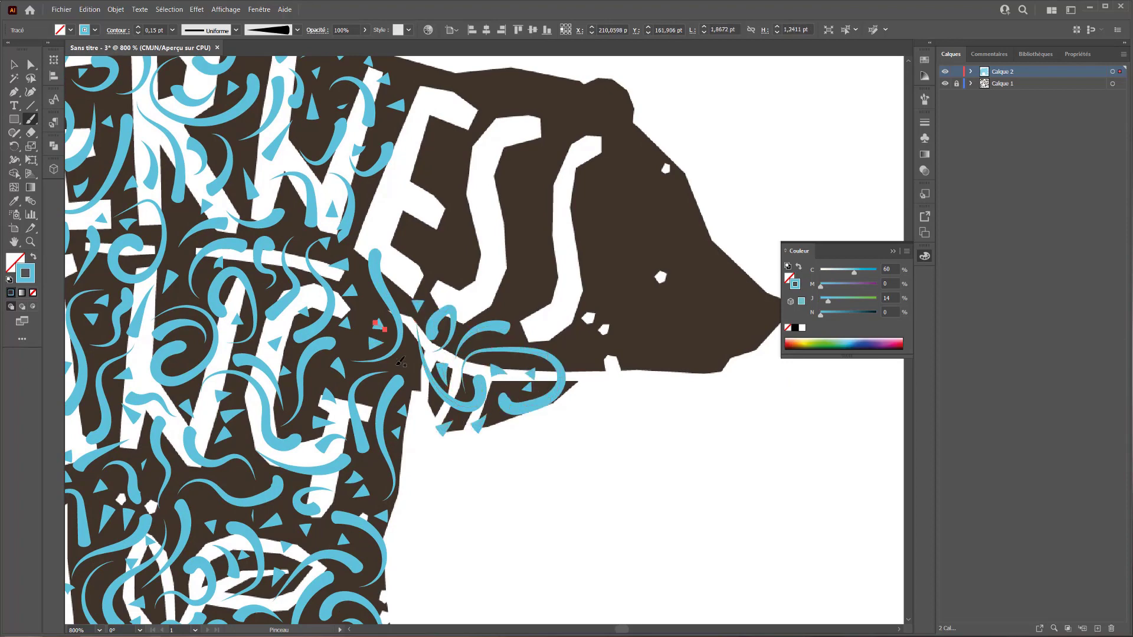
# Paint blue curls and accents along the top of the head, from the second E of WILDERNESS to the ear.
pyautogui.moveTo(354, 354)
pyautogui.mouseDown()
pyautogui.moveTo(395, 242)
pyautogui.moveTo(427, 229)
pyautogui.mouseUp()
pyautogui.moveTo(418, 198); pyautogui.dragTo(416, 186)
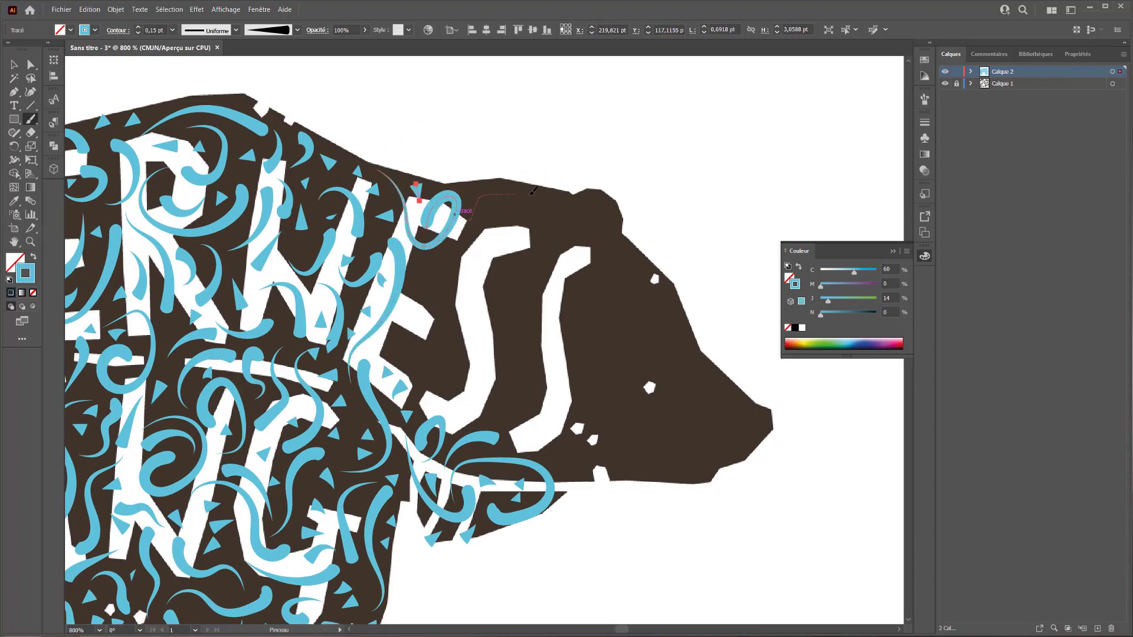
pyautogui.moveTo(472, 220); pyautogui.dragTo(553, 223)
pyautogui.moveTo(569, 207); pyautogui.dragTo(625, 266)
pyautogui.moveTo(586, 233); pyautogui.dragTo(584, 246)
pyautogui.moveTo(531, 214); pyautogui.dragTo(534, 250)
pyautogui.moveTo(515, 272)
pyautogui.mouseDown()
pyautogui.moveTo(501, 274)
pyautogui.moveTo(553, 243)
pyautogui.mouseUp()
pyautogui.moveTo(482, 221); pyautogui.dragTo(463, 319)
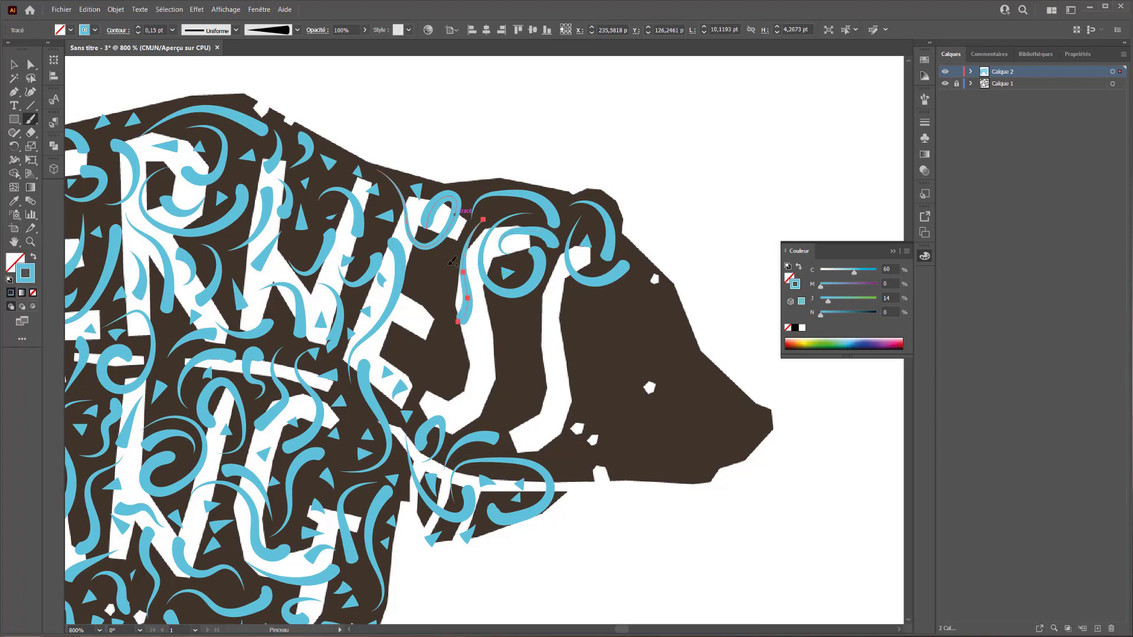
# Add a blue curl and small accents over the second E of WILDERNESS and along the top of the head.
pyautogui.moveTo(444, 280); pyautogui.dragTo(420, 327)
pyautogui.moveTo(408, 291); pyautogui.dragTo(419, 294)
pyautogui.moveTo(447, 261); pyautogui.dragTo(436, 262)
pyautogui.moveTo(448, 346); pyautogui.dragTo(442, 336)
pyautogui.moveTo(476, 181); pyautogui.dragTo(477, 191)
pyautogui.moveTo(593, 187); pyautogui.dragTo(594, 196)
# Paint blue curls around the base of the first S of WILDERNESS, and preview the pattern with Calque 1 hidden.
pyautogui.moveTo(383, 344); pyautogui.dragTo(484, 368)
pyautogui.moveTo(484, 352)
pyautogui.mouseDown()
pyautogui.moveTo(512, 389)
pyautogui.moveTo(498, 369)
pyautogui.mouseUp()
pyautogui.moveTo(434, 392); pyautogui.dragTo(494, 409)
pyautogui.moveTo(469, 406); pyautogui.dragTo(480, 397)
pyautogui.scroll(-4, 479, 398)
pyautogui.doubleClick(945, 84)
pyautogui.scroll(3, 663, 315)
# Fill the bear's snout with blue curls and small accents up to the forehead.
pyautogui.moveTo(554, 400)
pyautogui.mouseDown()
pyautogui.moveTo(610, 401)
pyautogui.moveTo(687, 338)
pyautogui.mouseUp()
pyautogui.moveTo(707, 337); pyautogui.dragTo(703, 387)
pyautogui.moveTo(659, 408); pyautogui.dragTo(658, 398)
pyautogui.moveTo(648, 373); pyautogui.dragTo(677, 330)
pyautogui.moveTo(665, 317)
pyautogui.mouseDown()
pyautogui.moveTo(611, 268)
pyautogui.moveTo(618, 339)
pyautogui.mouseUp()
pyautogui.moveTo(611, 321); pyautogui.dragTo(611, 313)
pyautogui.moveTo(654, 289); pyautogui.dragTo(654, 295)
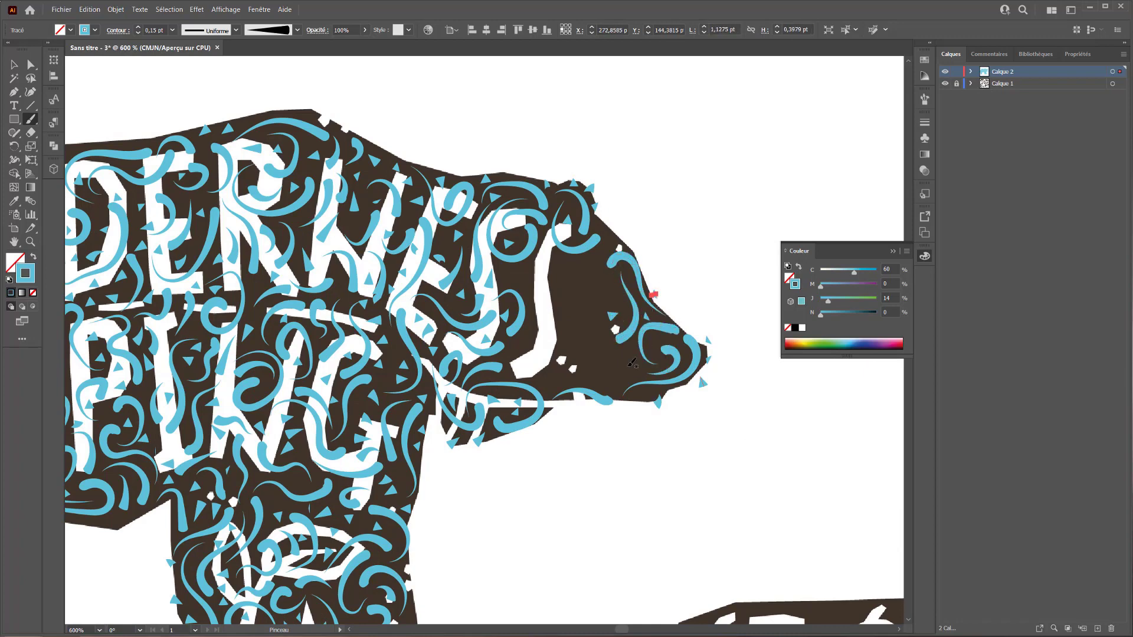
# Add blue curls and accents along the mouth line and at the base of the last S of WILDERNESS.
pyautogui.moveTo(623, 368); pyautogui.dragTo(603, 388)
pyautogui.moveTo(616, 364); pyautogui.dragTo(617, 357)
pyautogui.moveTo(539, 379); pyautogui.dragTo(562, 368)
pyautogui.moveTo(533, 373); pyautogui.dragTo(566, 340)
pyautogui.moveTo(631, 398); pyautogui.dragTo(671, 391)
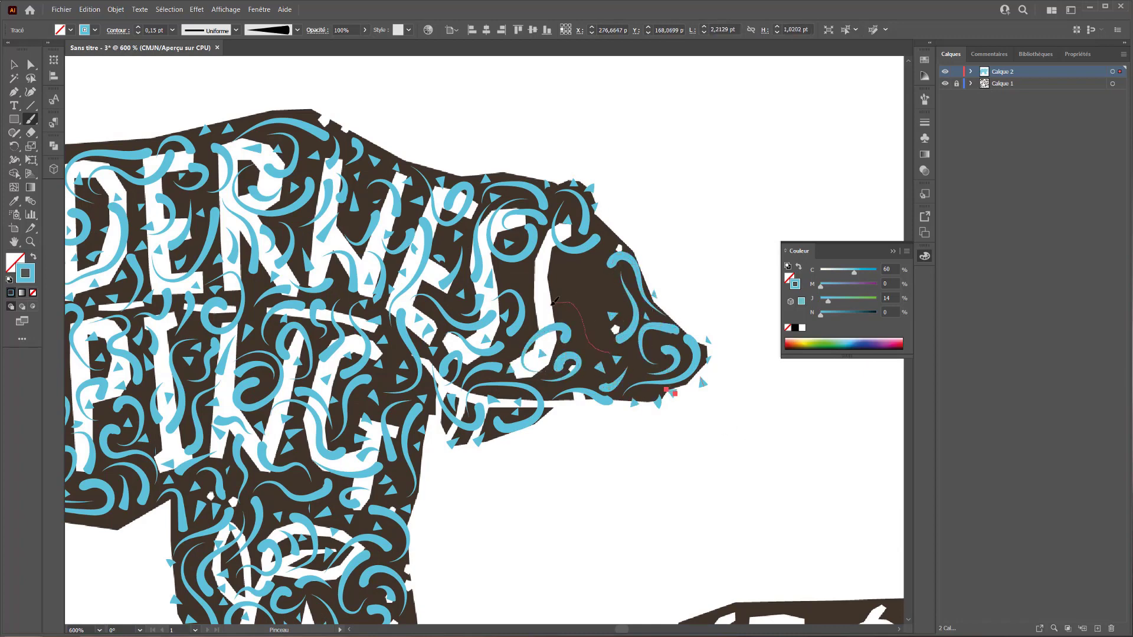
# Fill the remaining cheek and forehead area around the last S of WILDERNESS with blue curls and accents.
pyautogui.moveTo(613, 355); pyautogui.dragTo(552, 303)
pyautogui.moveTo(630, 301); pyautogui.dragTo(602, 343)
pyautogui.moveTo(607, 269); pyautogui.dragTo(581, 296)
pyautogui.moveTo(564, 279); pyautogui.dragTo(610, 239)
pyautogui.moveTo(556, 263); pyautogui.dragTo(533, 323)
pyautogui.moveTo(542, 295)
pyautogui.mouseDown()
pyautogui.moveTo(553, 278)
pyautogui.moveTo(547, 237)
pyautogui.mouseUp()
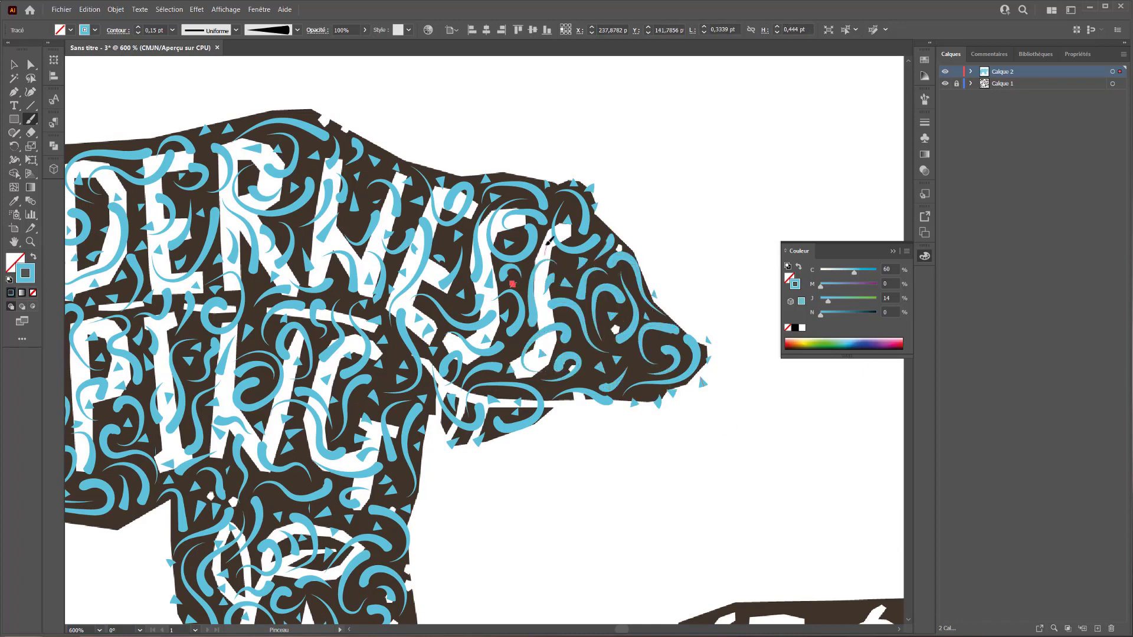
pyautogui.moveTo(472, 237); pyautogui.dragTo(466, 221)
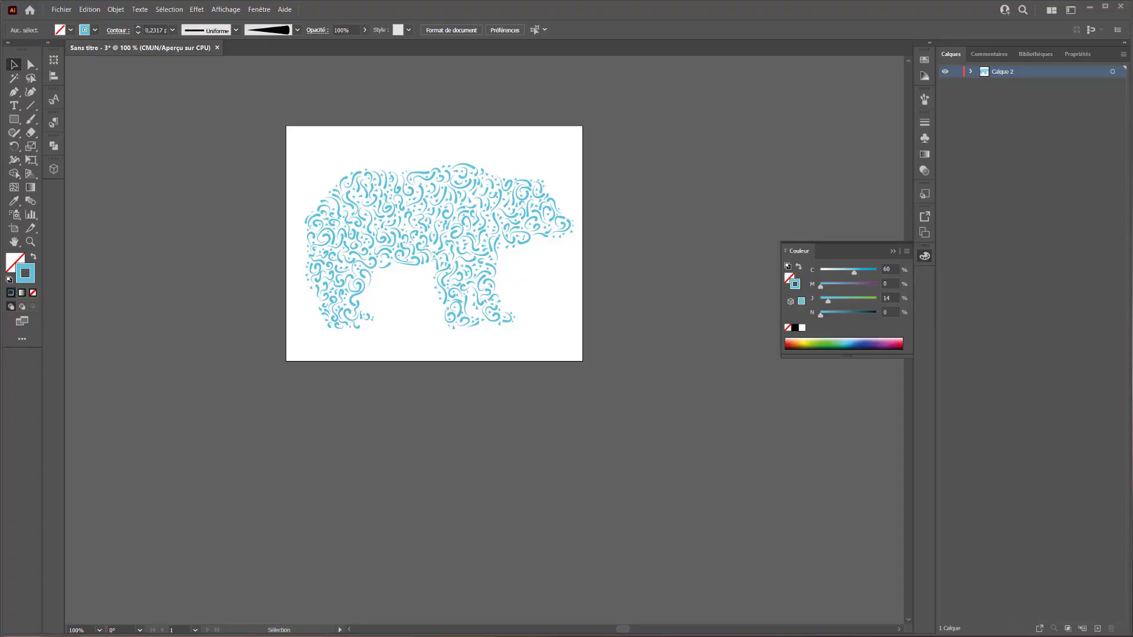